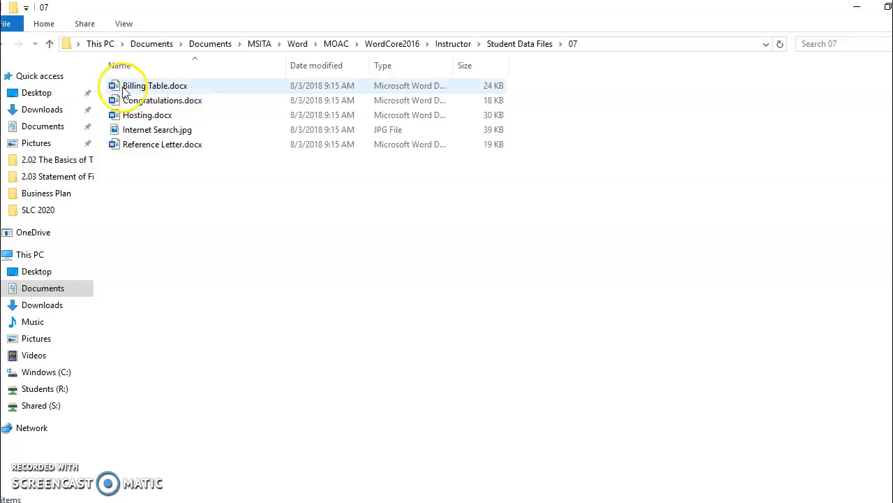
Step: Open Hosting.docx and save a copy of it to the Desktop as Hosting term
left_click(144, 116)
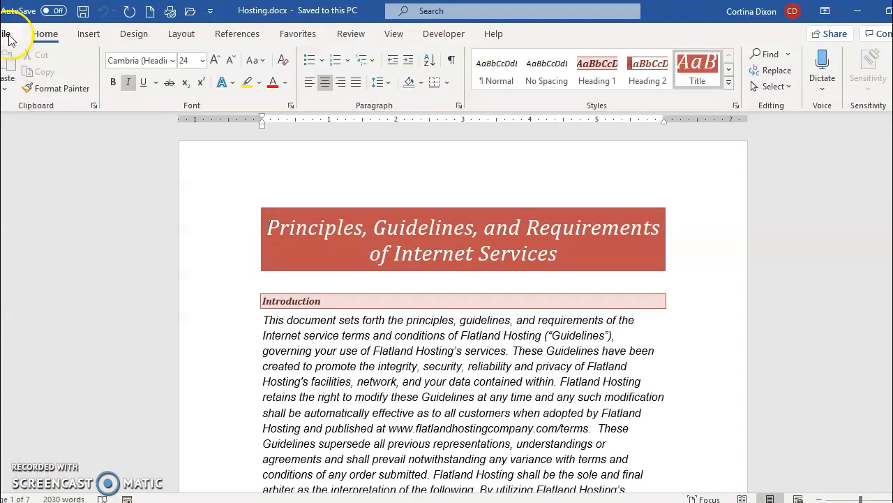
left_click(8, 37)
left_click(46, 217)
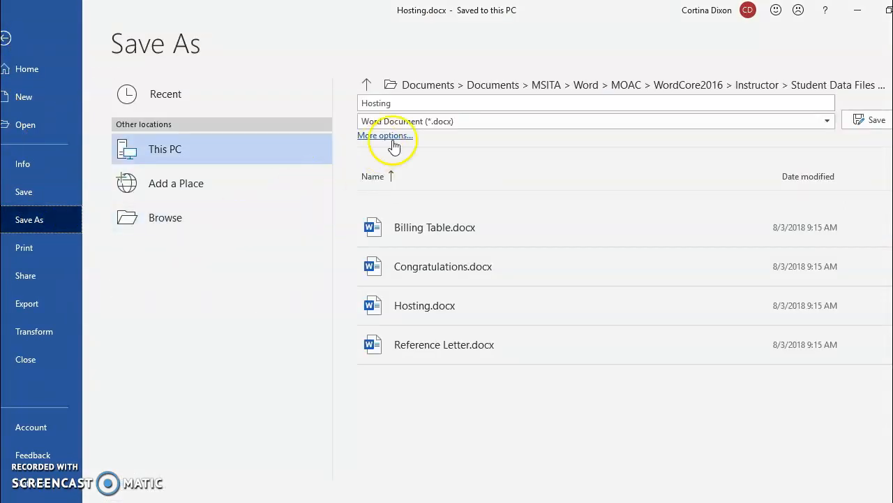
left_click(401, 102)
left_click(420, 103)
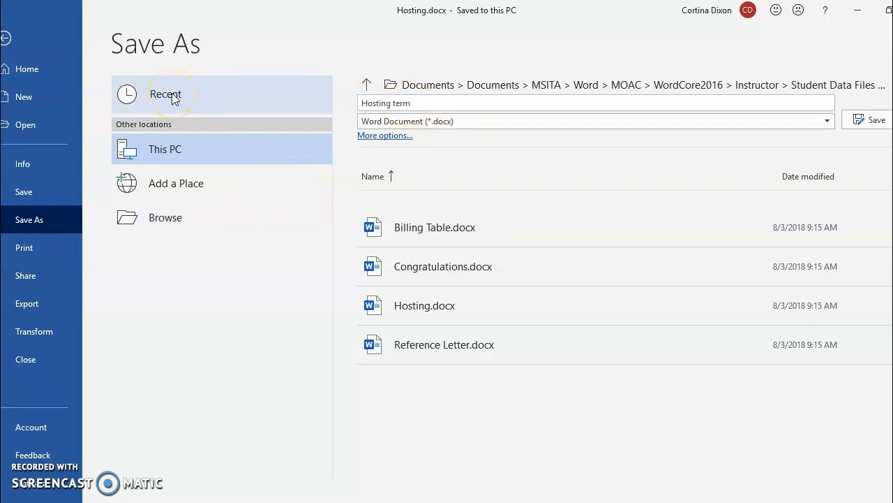
left_click(171, 217)
left_click(171, 217)
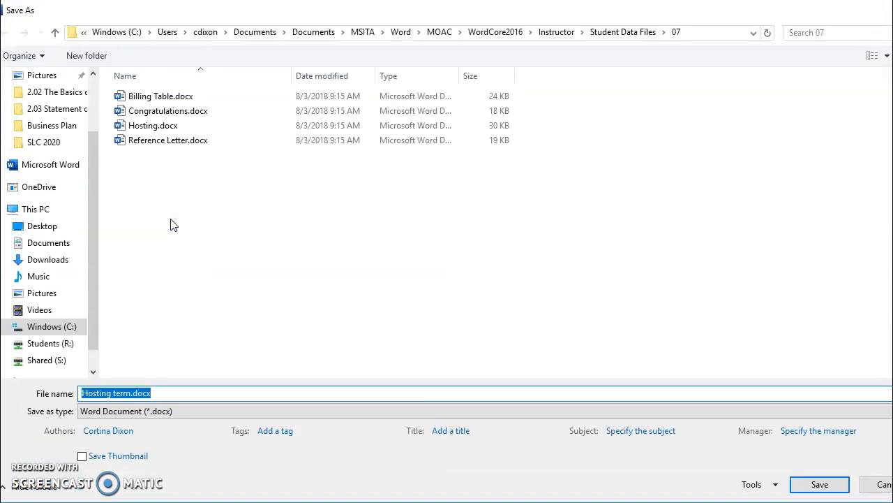
left_click(39, 227)
left_click(797, 477)
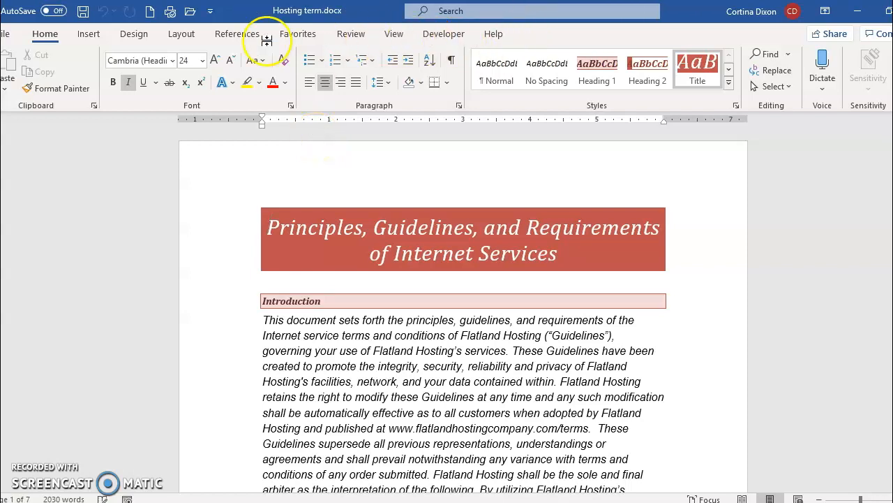
Step: Apply the Facet theme to the document
left_click(142, 38)
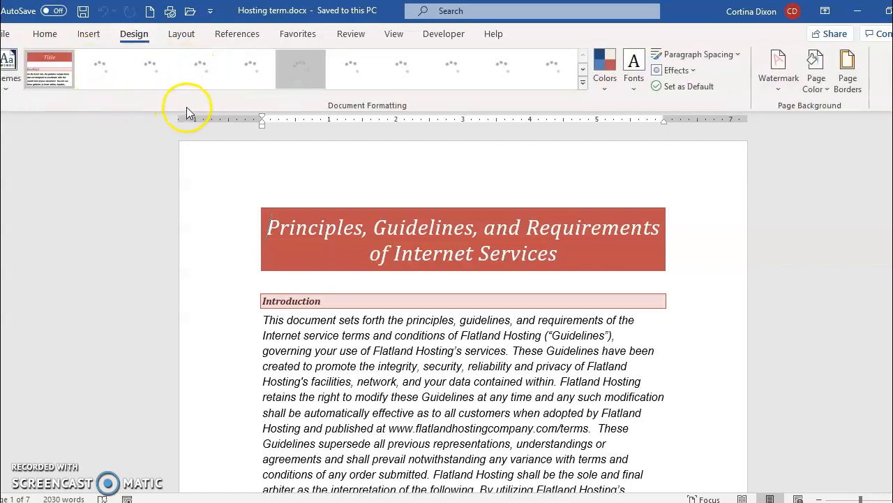
left_click(9, 84)
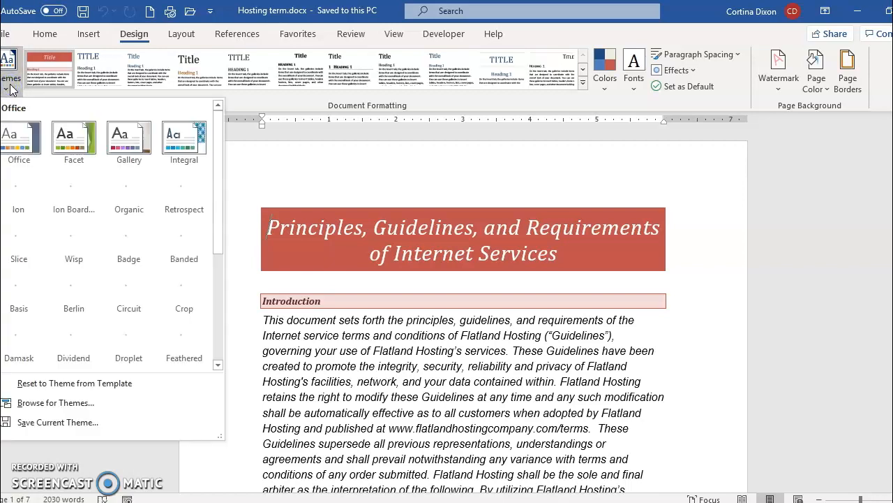
left_click(78, 145)
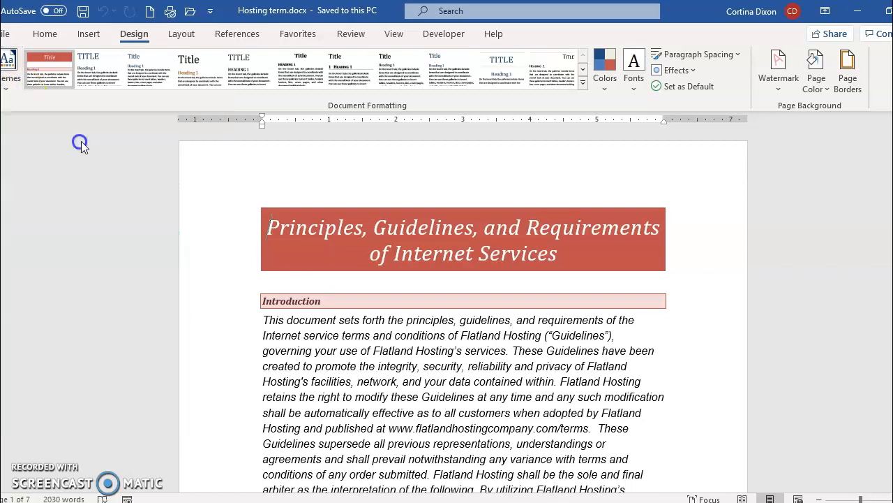
Step: Preview other document themes and apply the Office theme
left_click(10, 80)
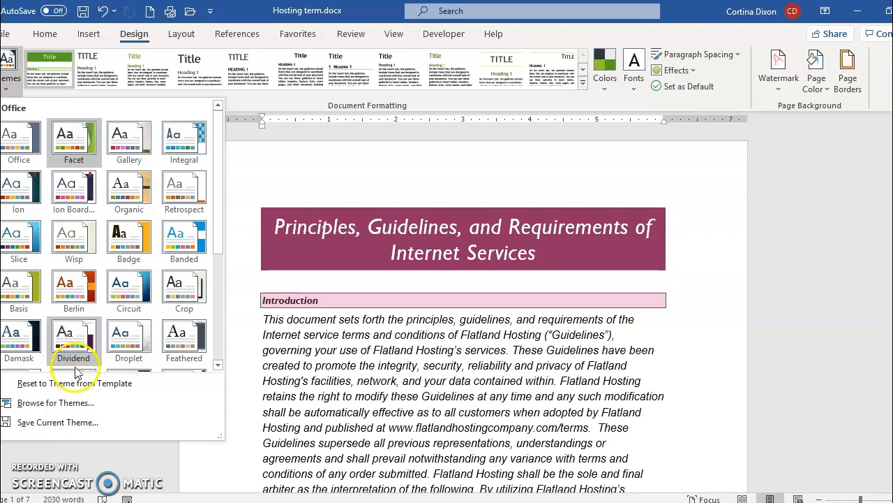
left_click(7, 92)
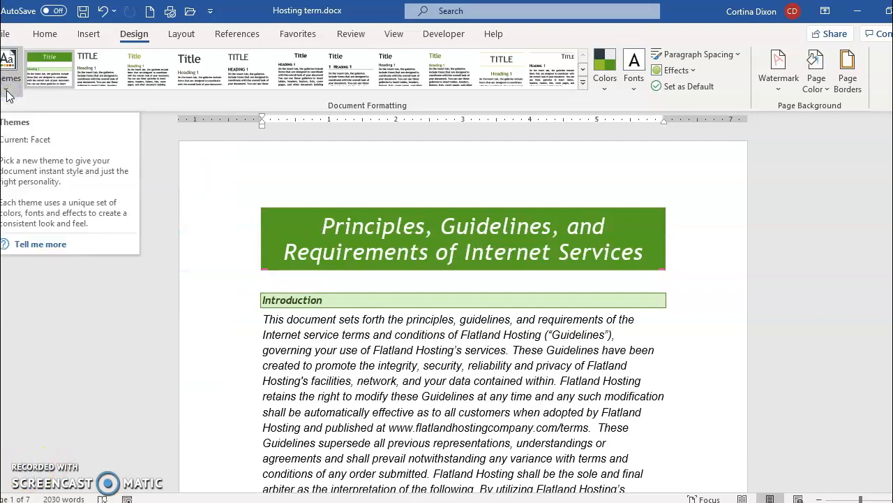
left_click(8, 93)
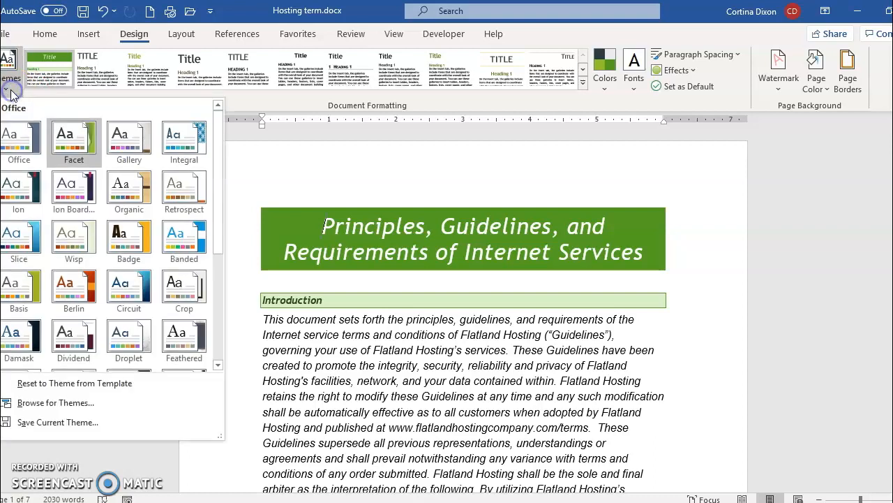
left_click(17, 140)
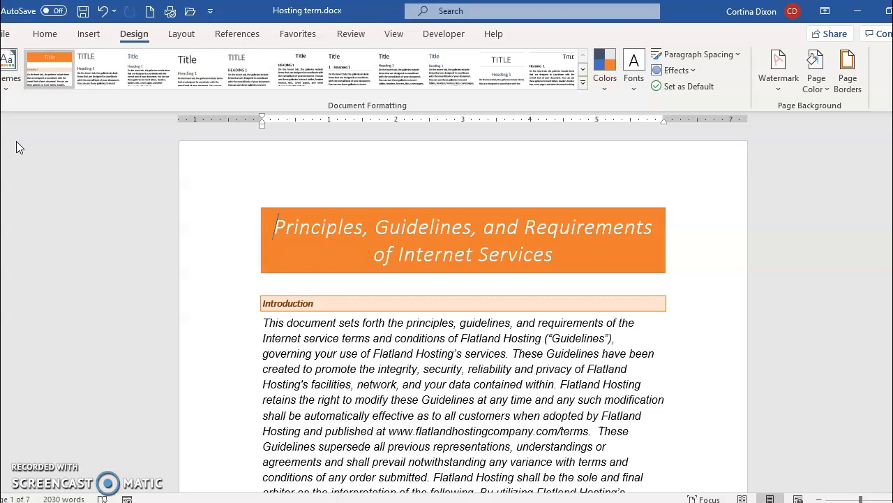
Step: Create and save a custom theme color set named Corporate CD, keeping the Office colors
left_click(607, 84)
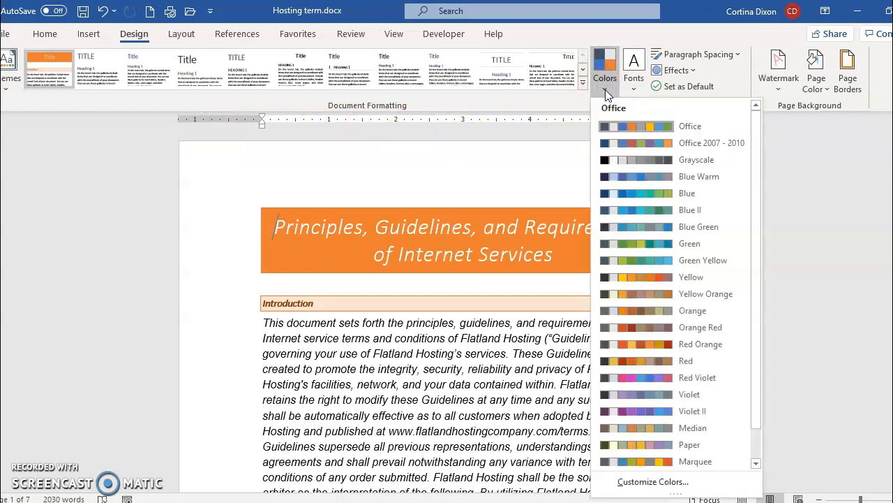
scroll(633, 294, "down", 1)
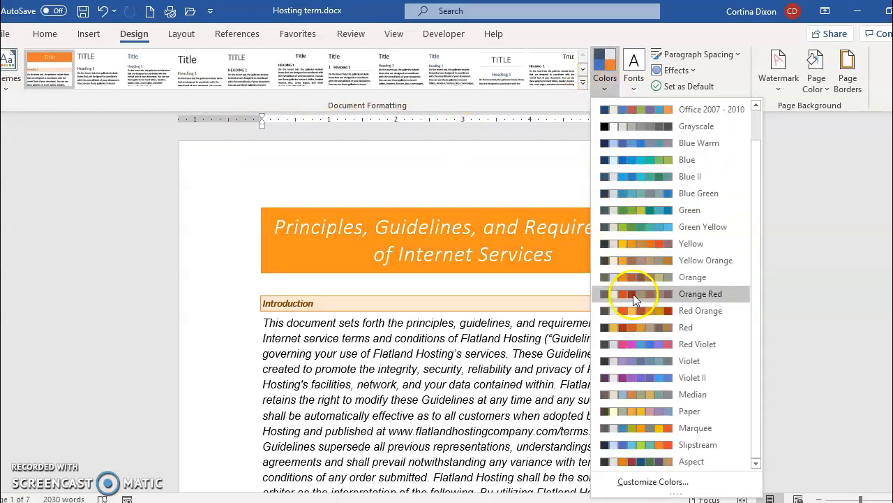
left_click(647, 482)
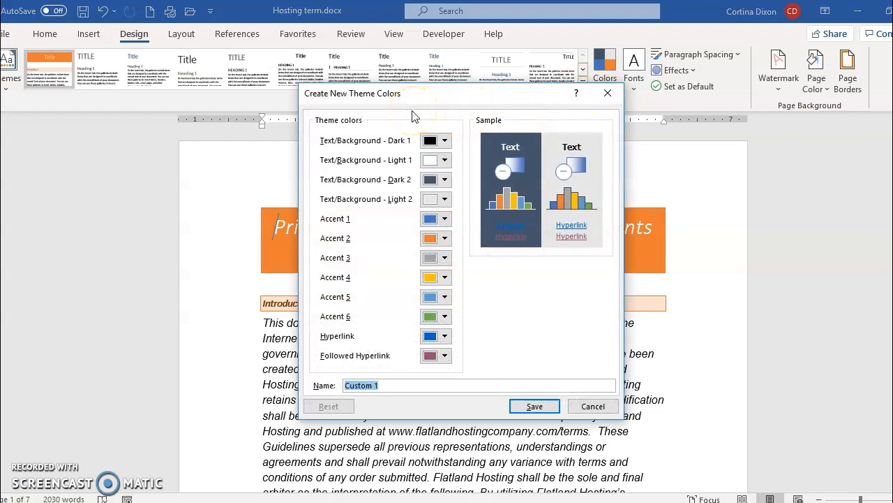
left_click(410, 100)
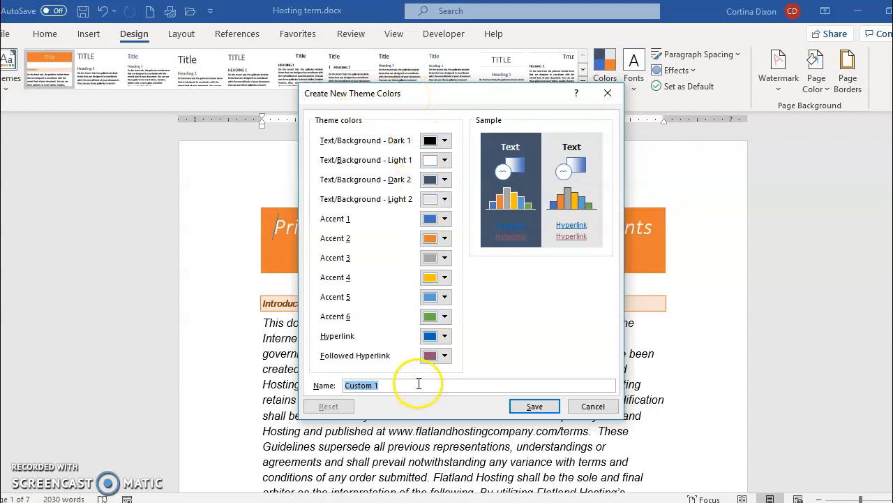
type("Corporate CD")
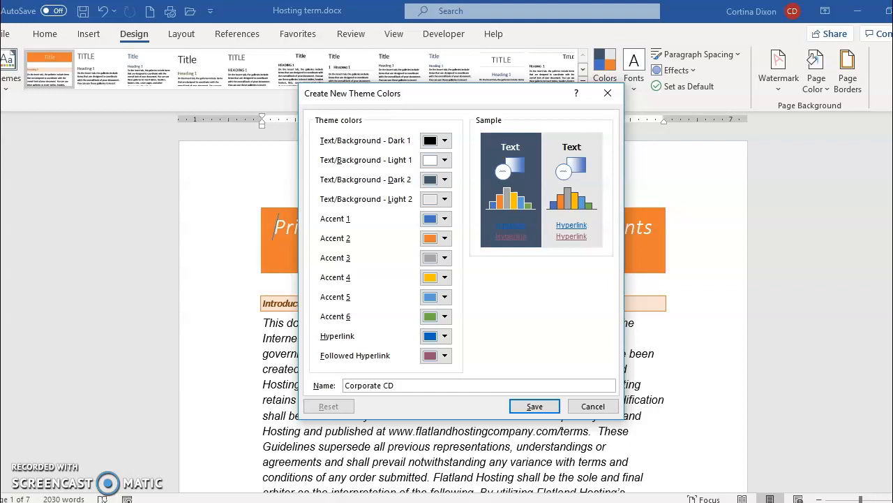
left_click(522, 405)
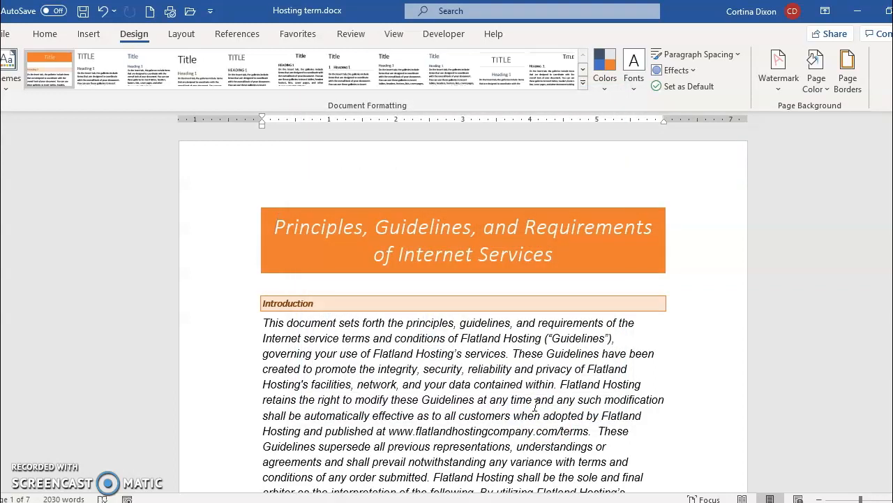
Step: Open the custom Corporate CD theme color set for editing
left_click(607, 83)
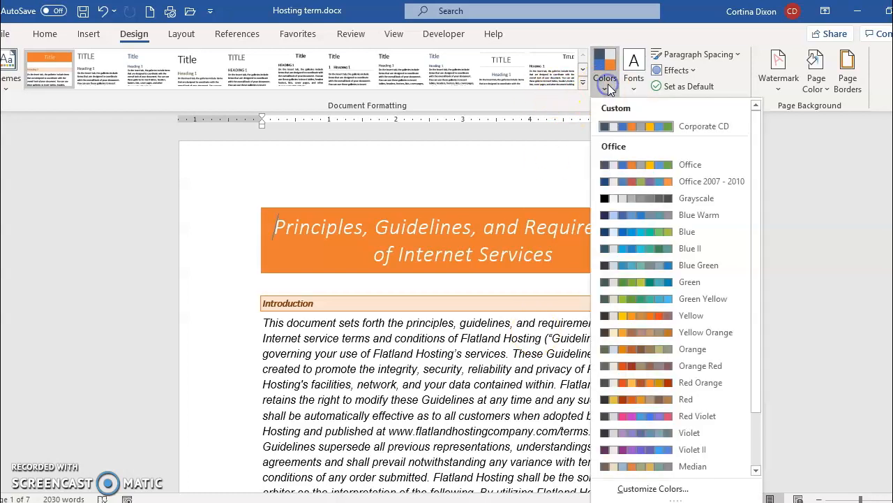
left_click(657, 127)
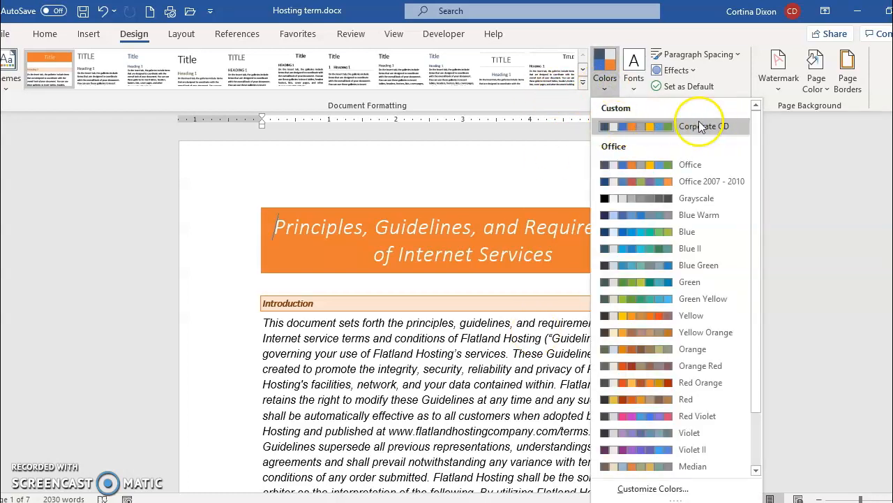
right_click(707, 122)
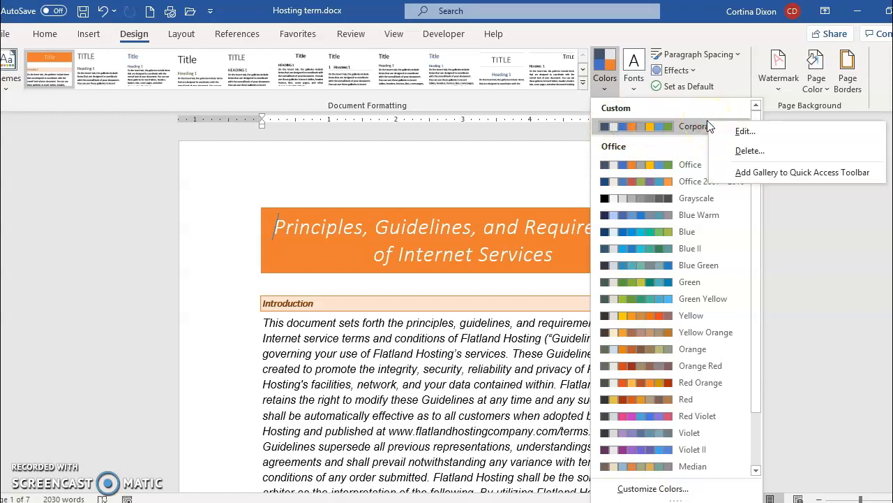
left_click(745, 131)
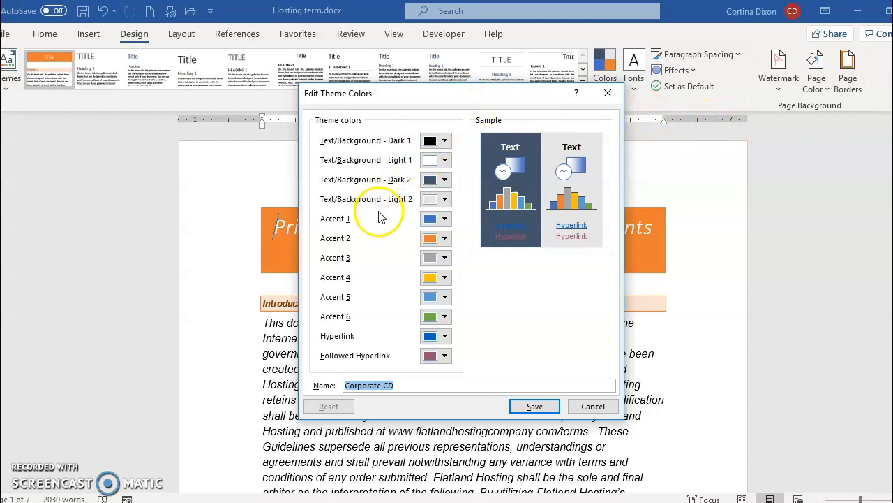
left_click(445, 239)
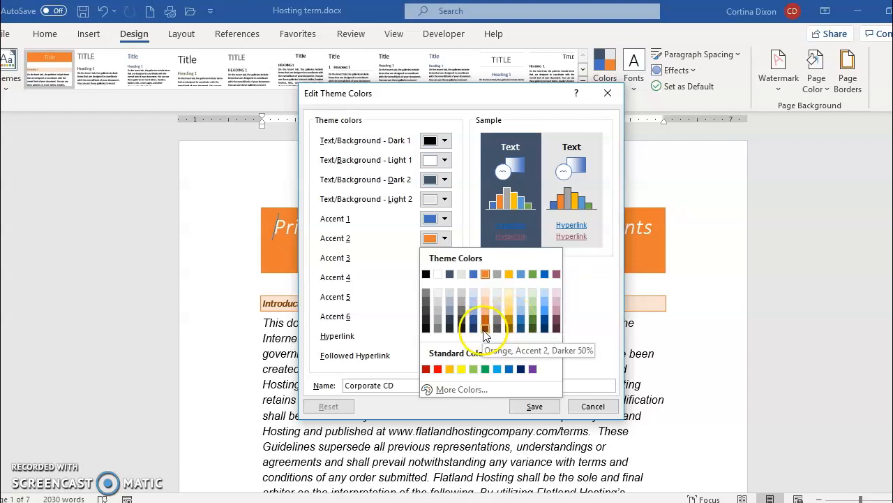
left_click(510, 328)
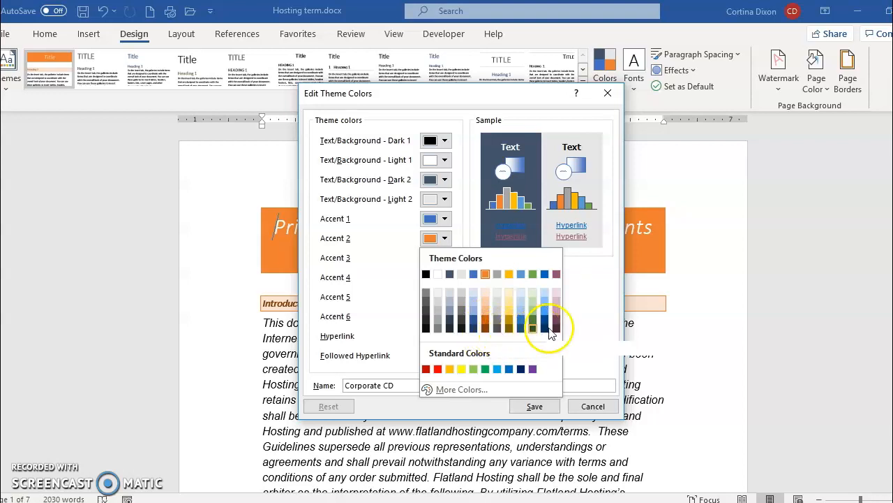
left_click(460, 390)
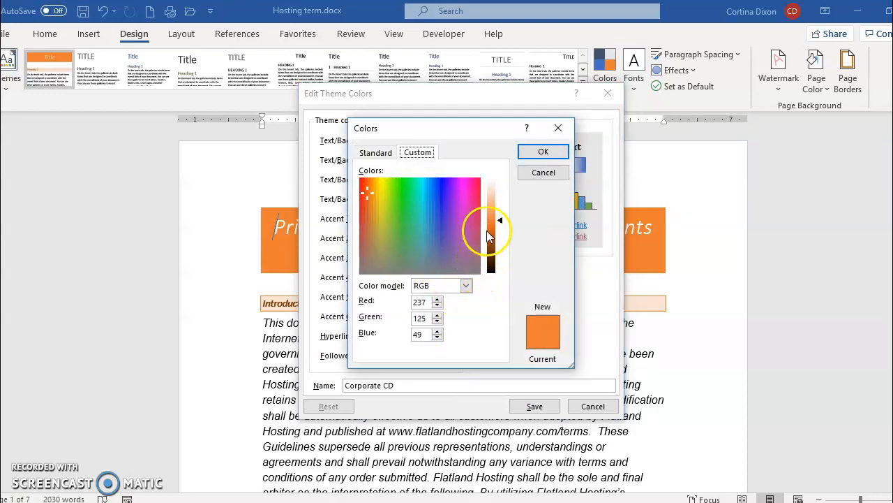
left_click(381, 152)
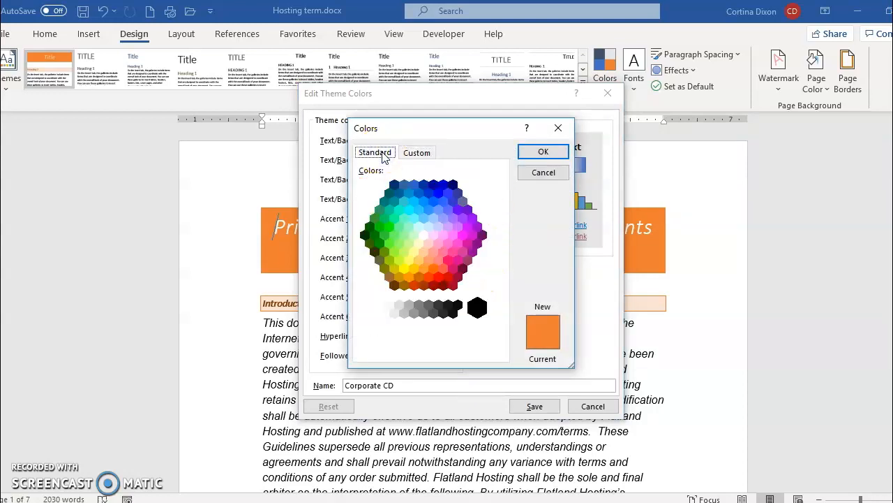
left_click(418, 285)
left_click(554, 176)
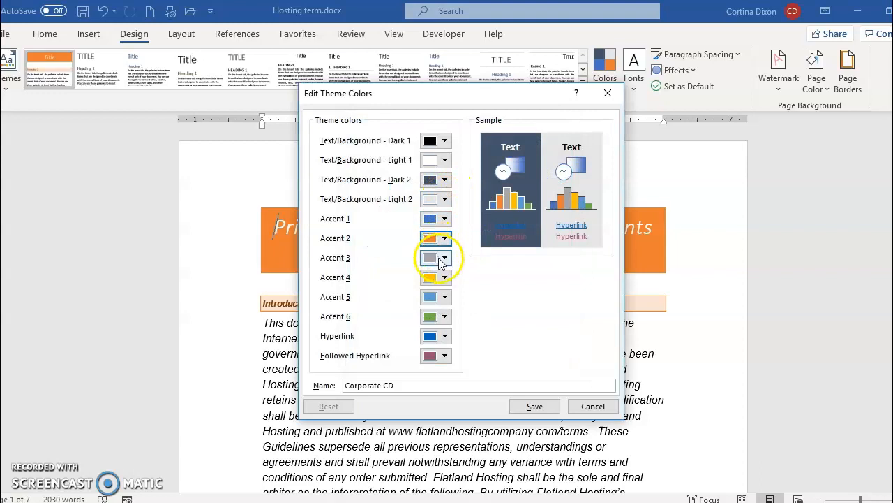
Step: Set Accent 2 of the Corporate CD color set to Orange, Accent 2, Darker 50%, and save the set
left_click(433, 238)
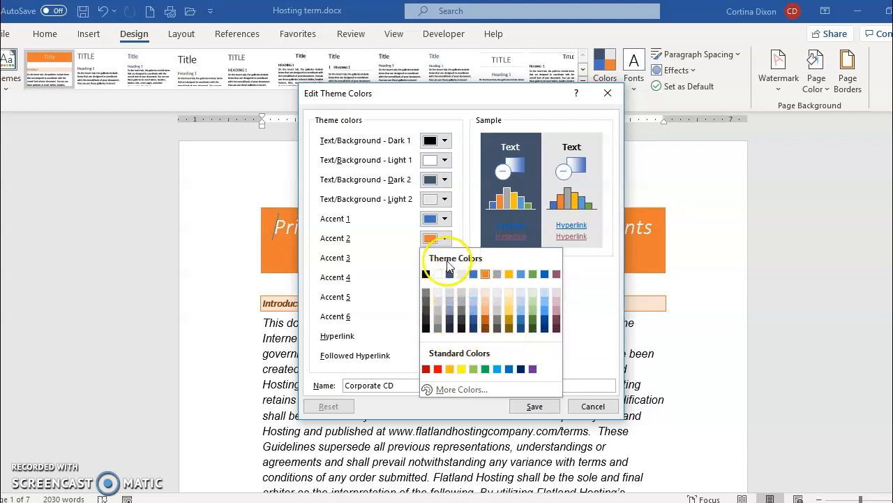
left_click(485, 328)
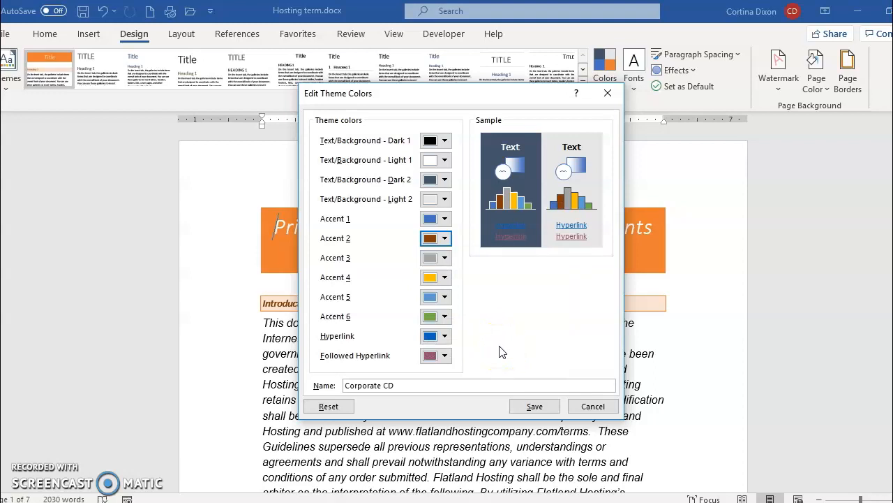
left_click(535, 405)
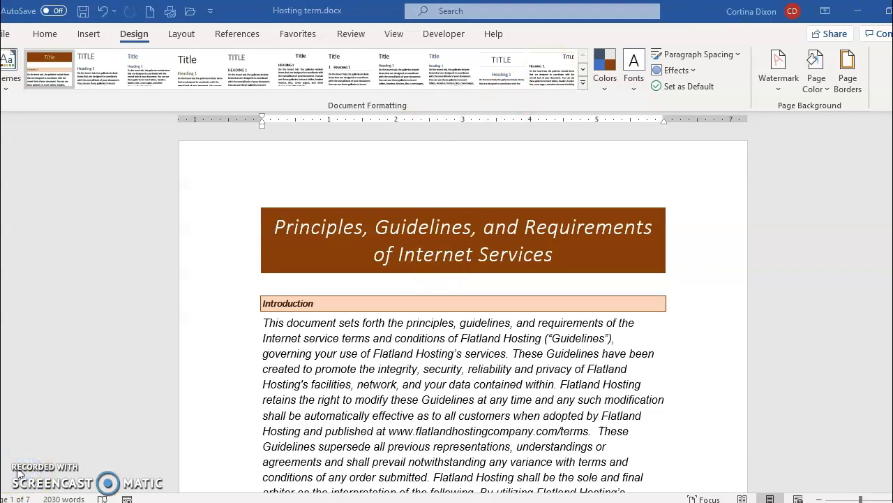
Step: Create and save a theme font set named Corporate Fonts CD with Arial as both the heading and body font
left_click(634, 88)
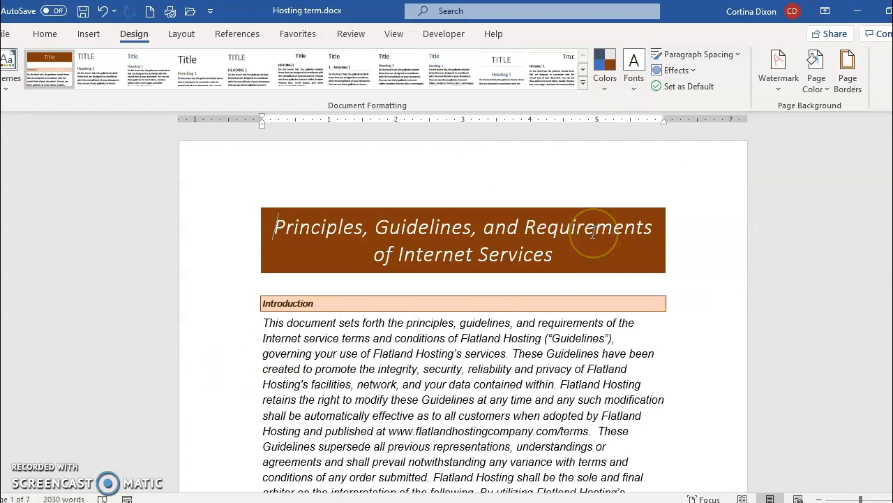
left_click(634, 81)
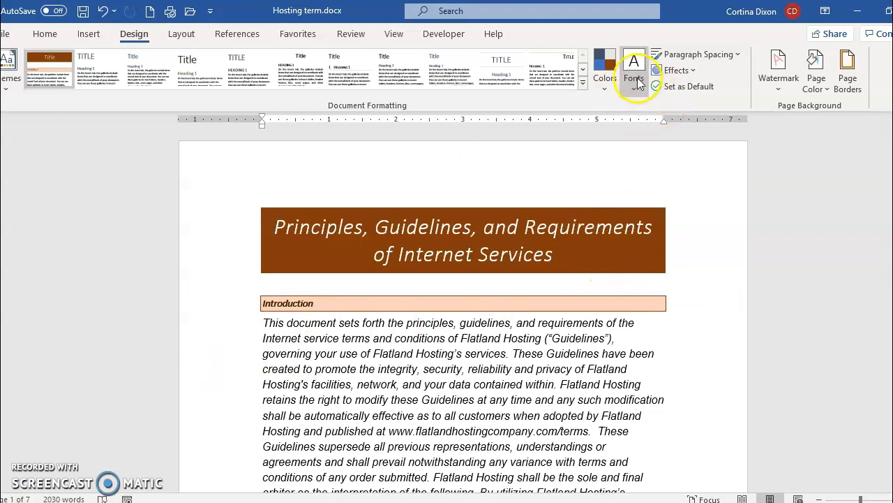
left_click(674, 422)
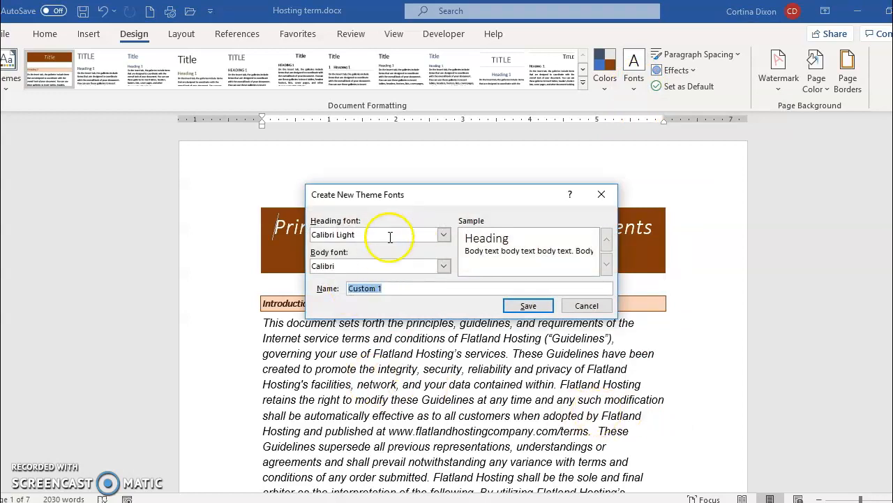
type("Corporate Fonts CD")
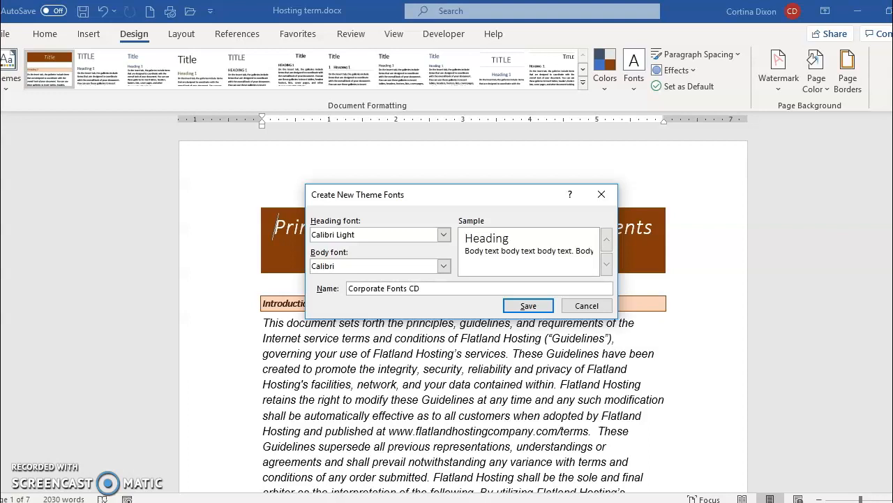
left_click(444, 235)
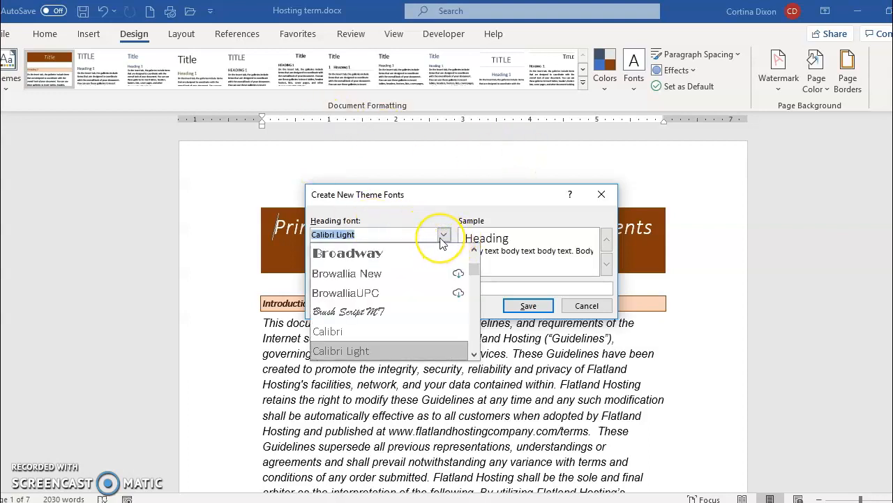
type("Arial")
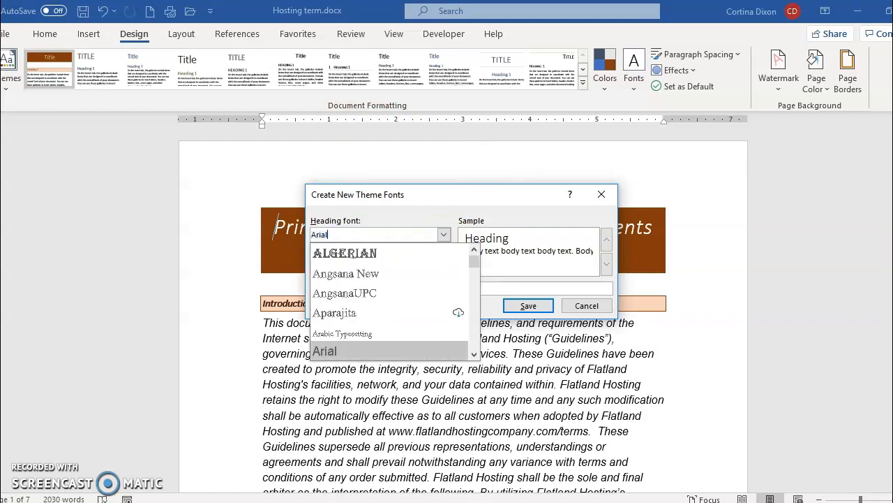
left_click(324, 352)
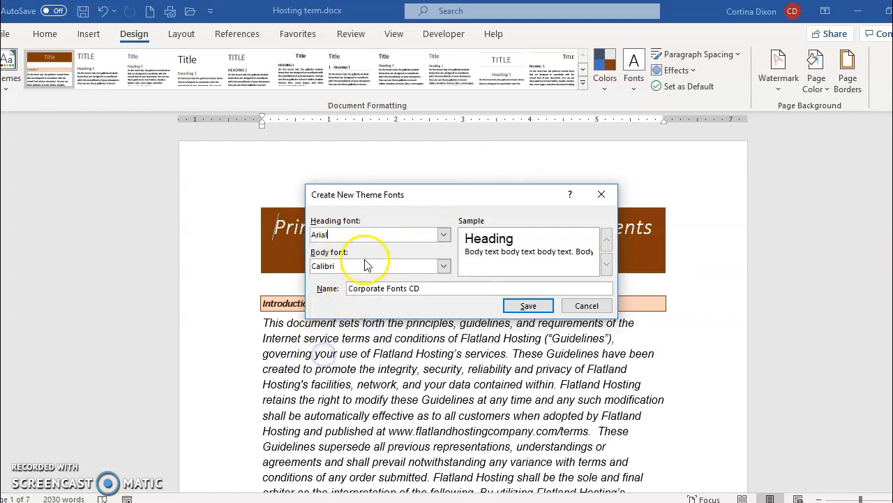
left_click(443, 267)
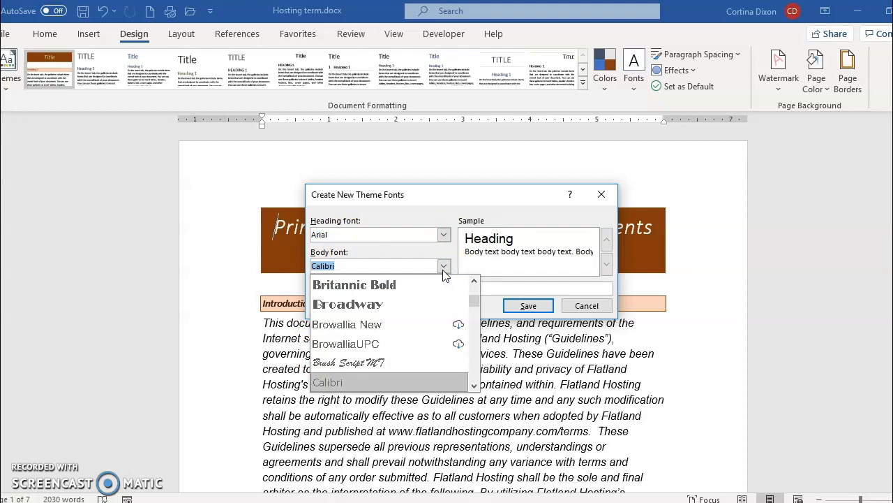
type("Arial")
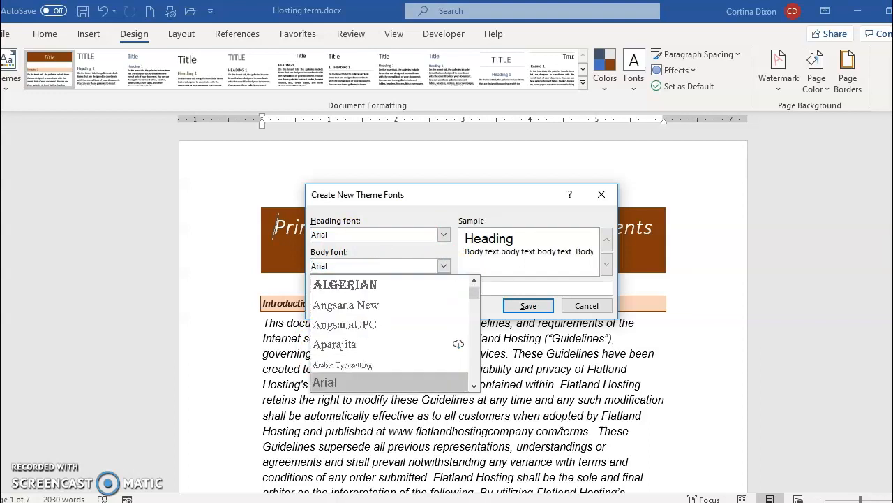
left_click(335, 382)
left_click(526, 308)
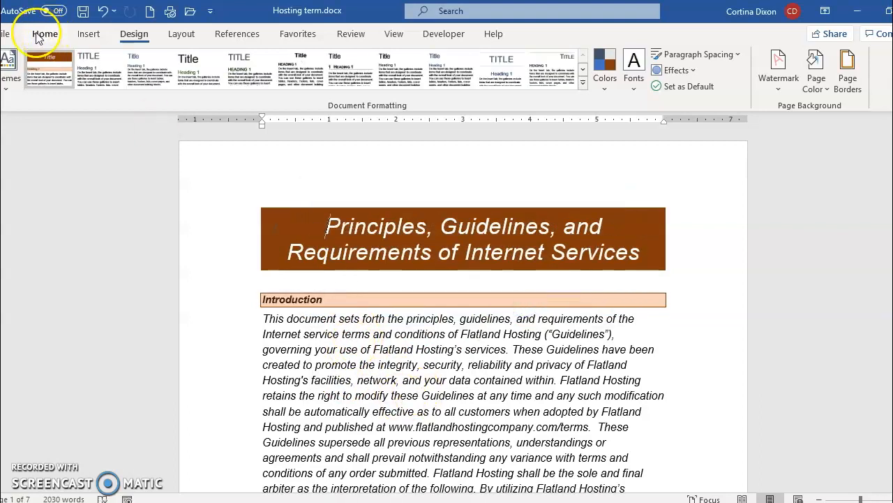
Step: Save the document with the new theme fonts
left_click(82, 13)
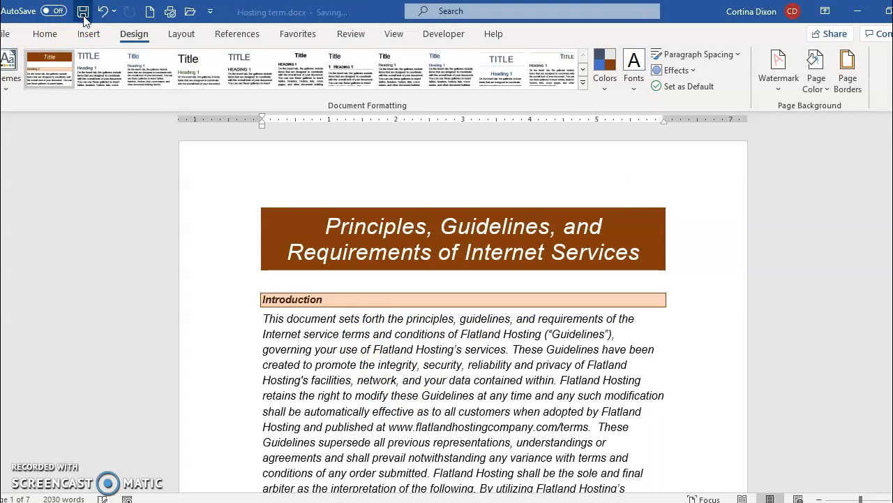
left_click(430, 369)
left_click(385, 347)
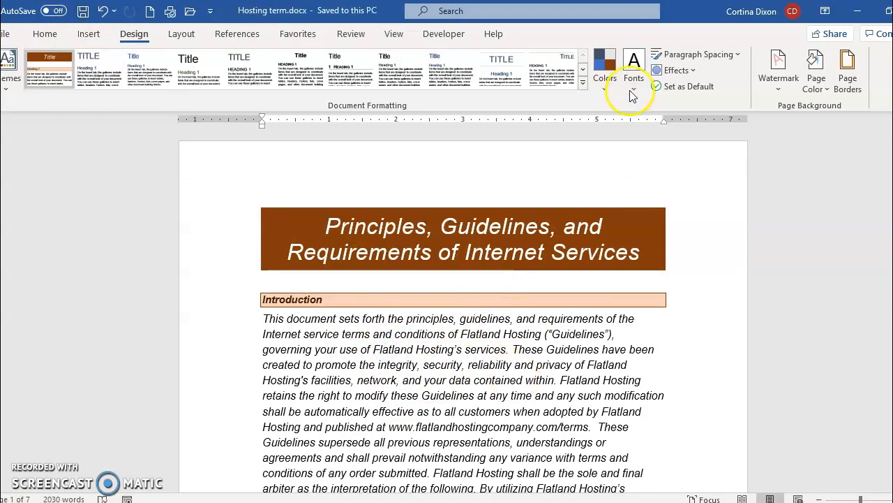
Step: Apply the Glossy theme effects to the document and save it
left_click(693, 70)
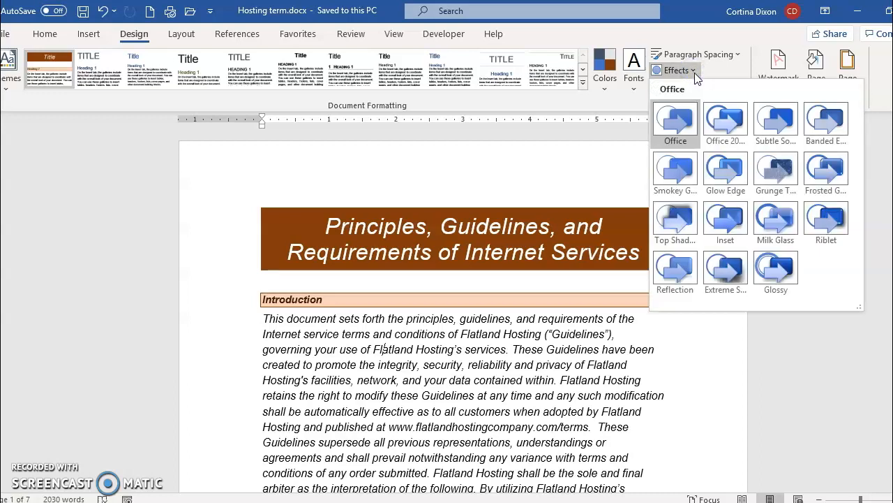
left_click(703, 109)
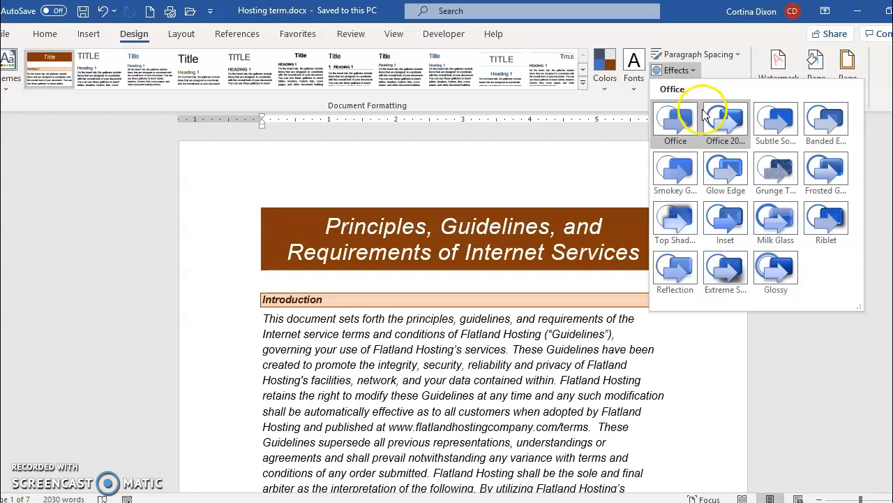
left_click(776, 268)
left_click(468, 277)
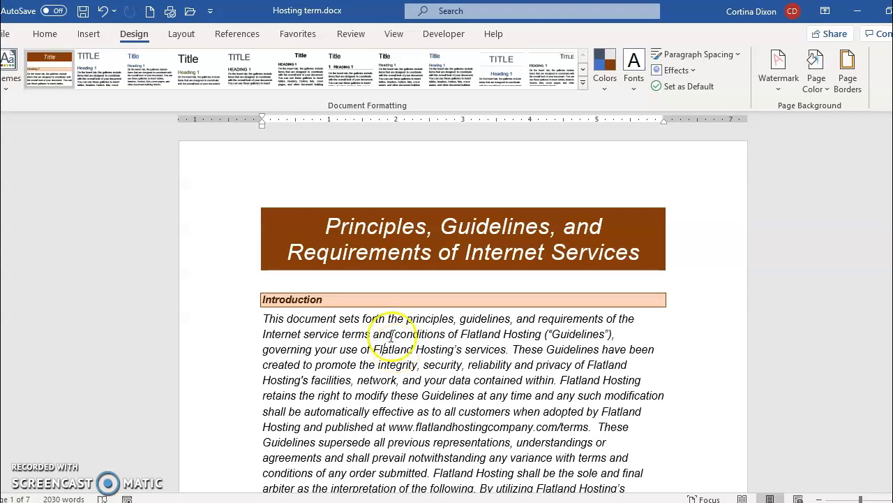
left_click(83, 10)
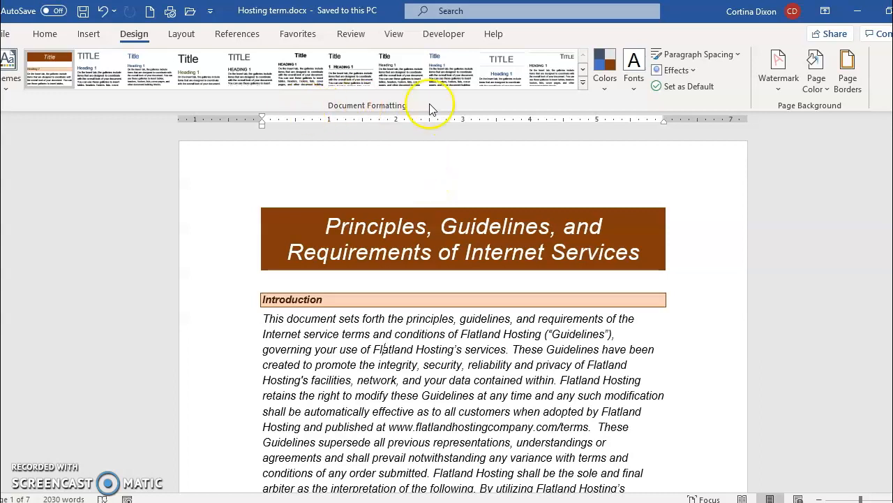
Step: Apply the built-in Lines (Distinctive) style set to the document
left_click(583, 85)
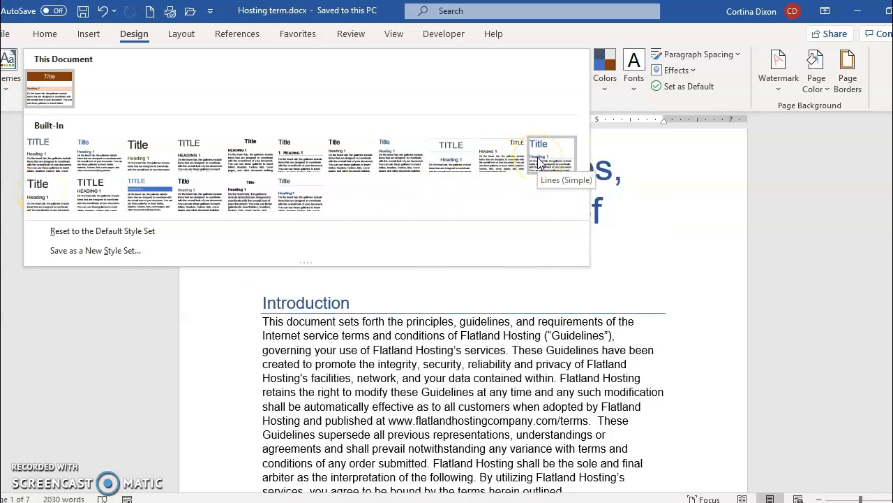
left_click(502, 159)
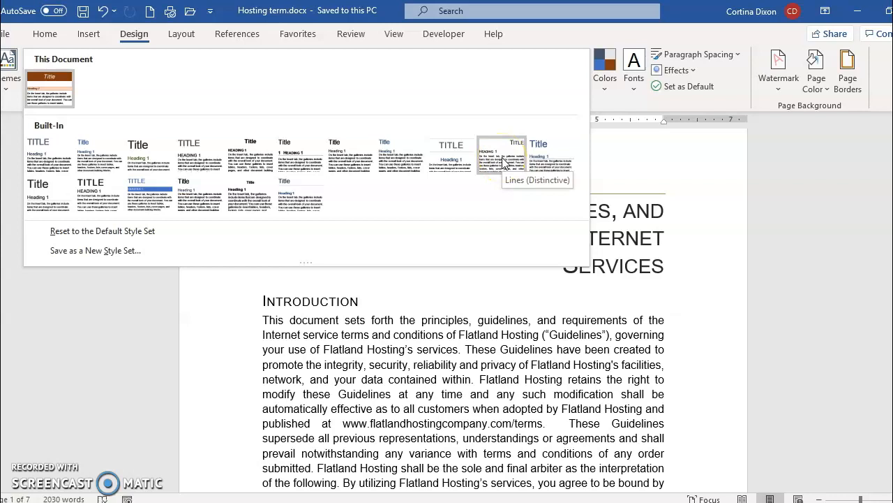
left_click(502, 160)
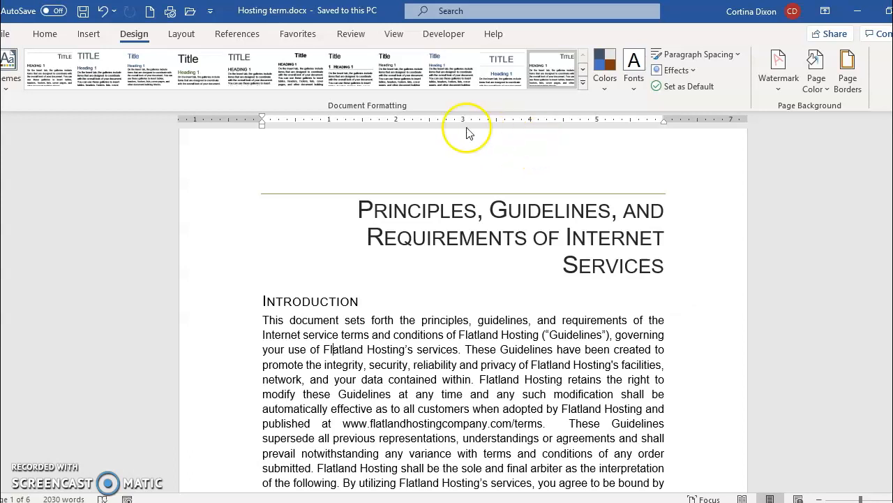
Step: Set the page color to the darkest shade of White, Background 1 and save the document
left_click(815, 90)
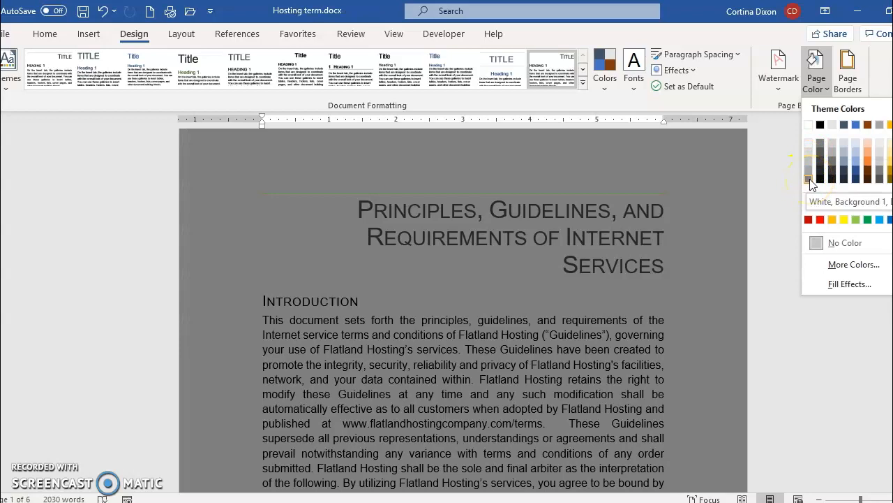
left_click(809, 180)
left_click(279, 423)
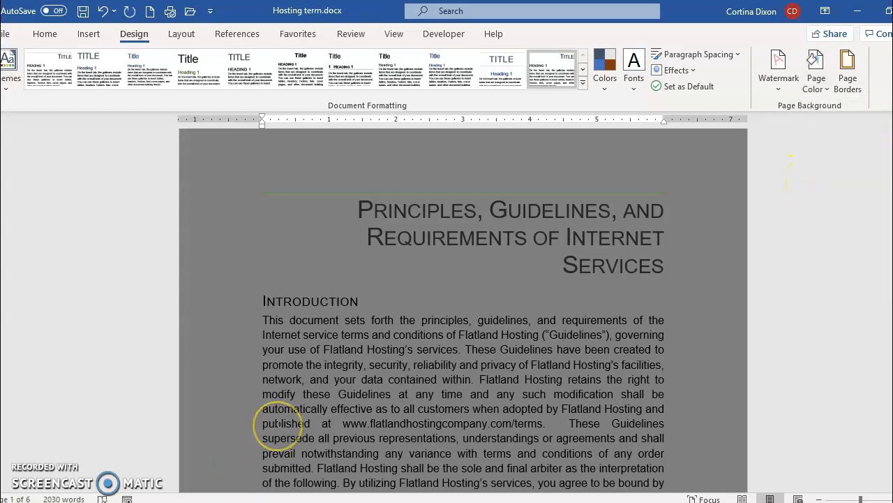
left_click(83, 11)
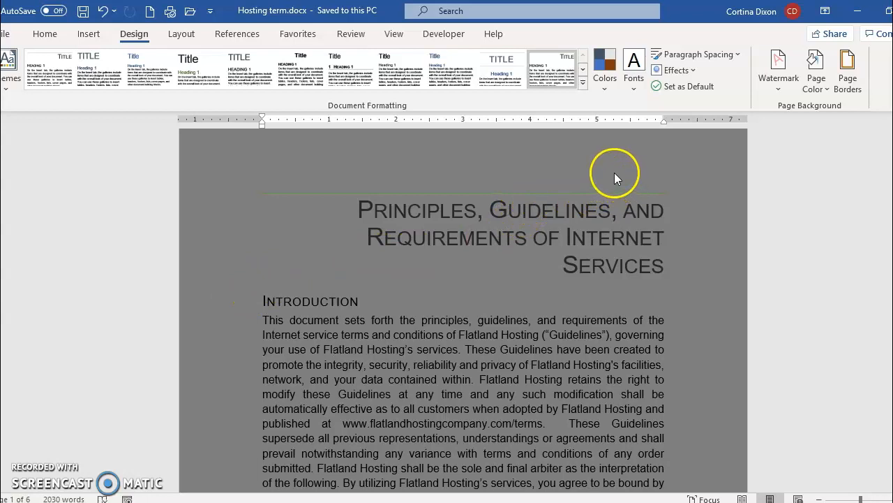
Step: Add the built-in diagonal CONFIDENTIAL watermark to the pages and save the document
left_click(776, 85)
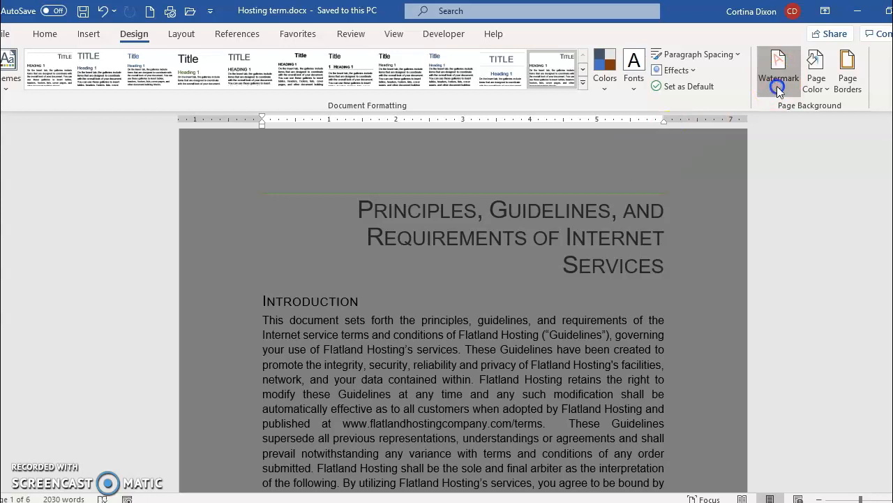
left_click(692, 193)
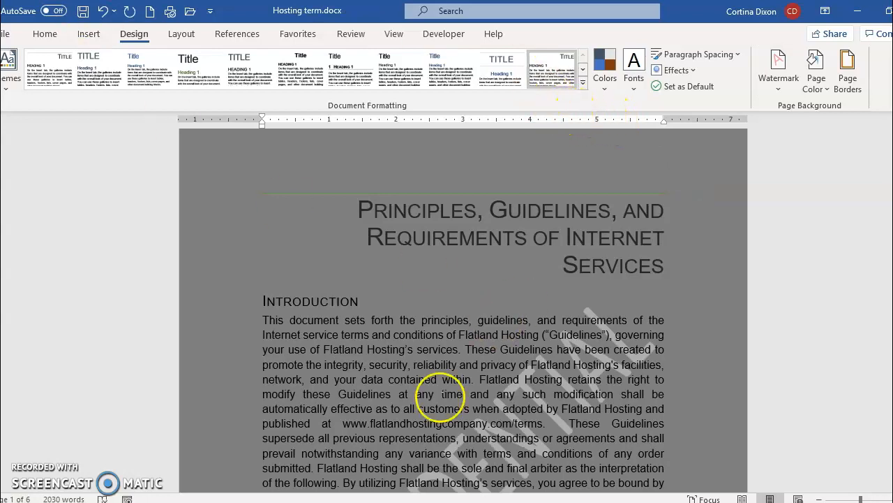
left_click(84, 11)
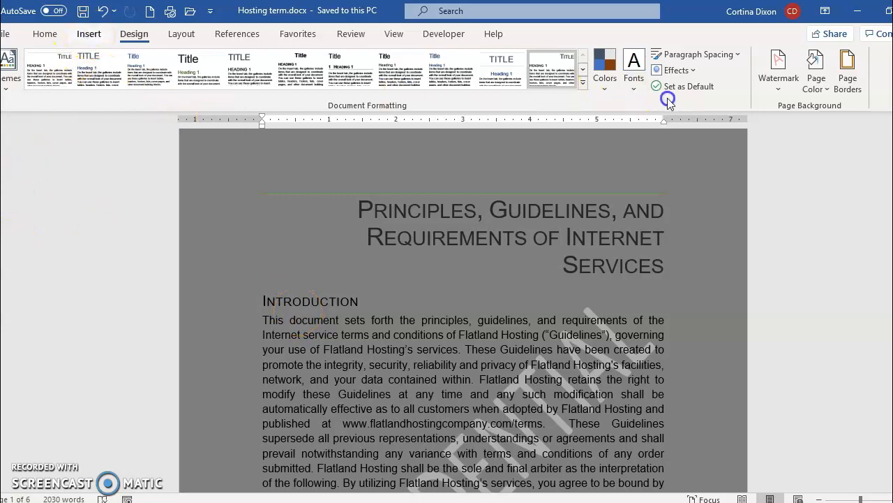
Step: Insert the built-in Whisp cover page from the Building Blocks Organizer and check it at the start of the document
left_click(89, 34)
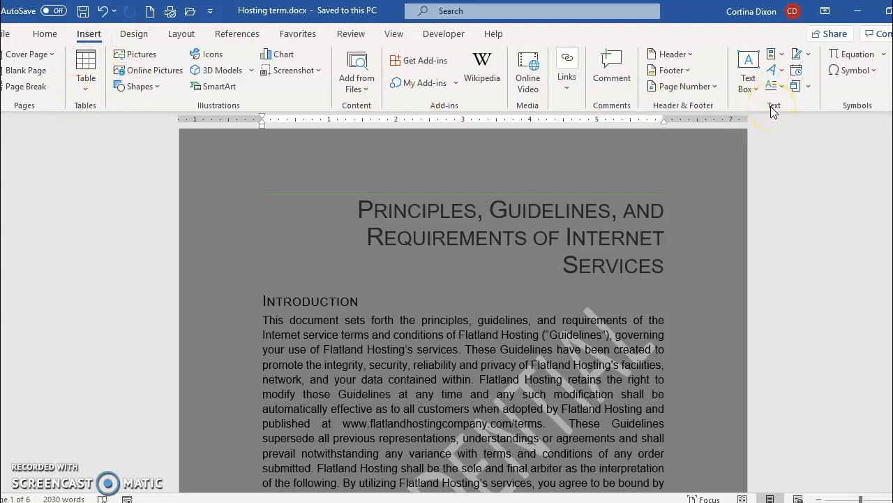
left_click(783, 56)
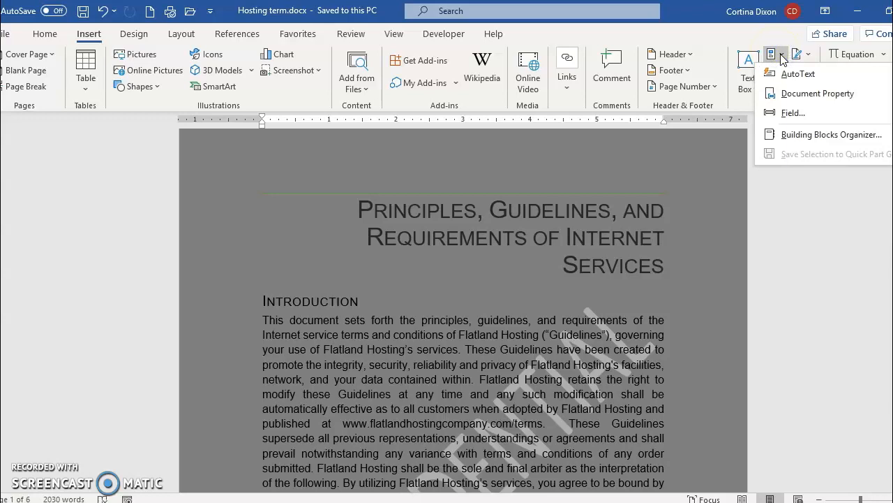
left_click(806, 139)
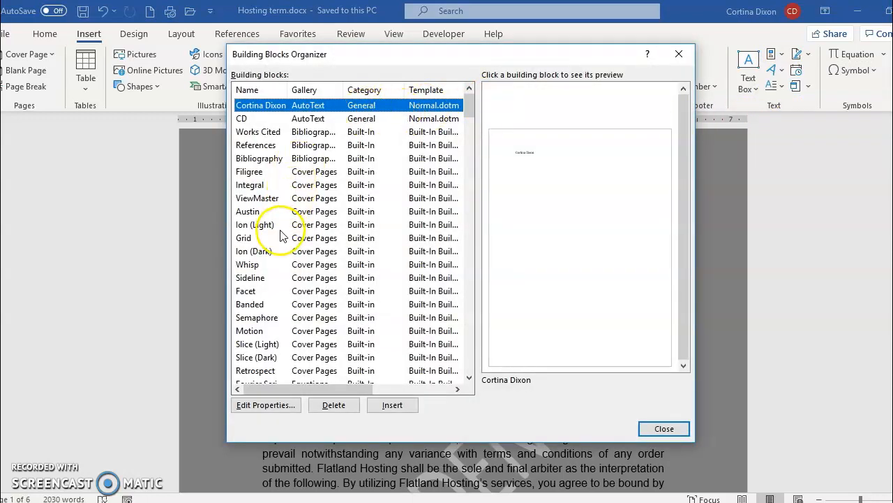
scroll(282, 236, "down", 13)
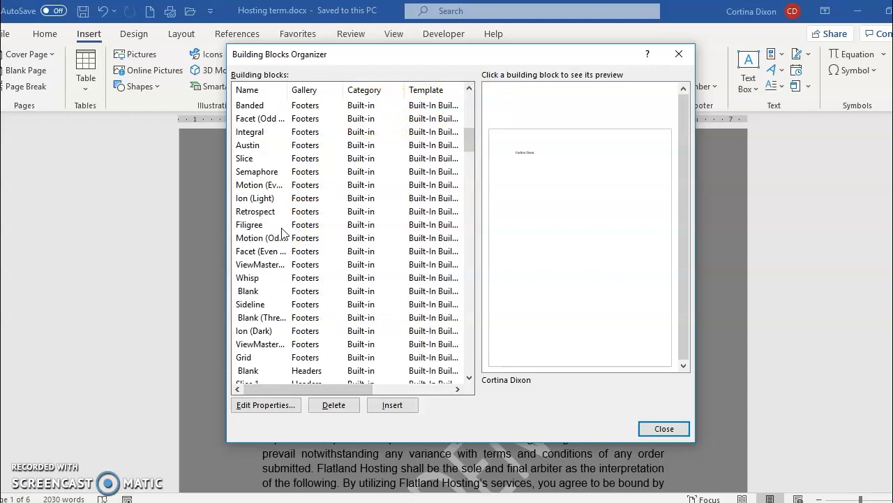
scroll(283, 230, "down", 7)
scroll(282, 231, "up", 14)
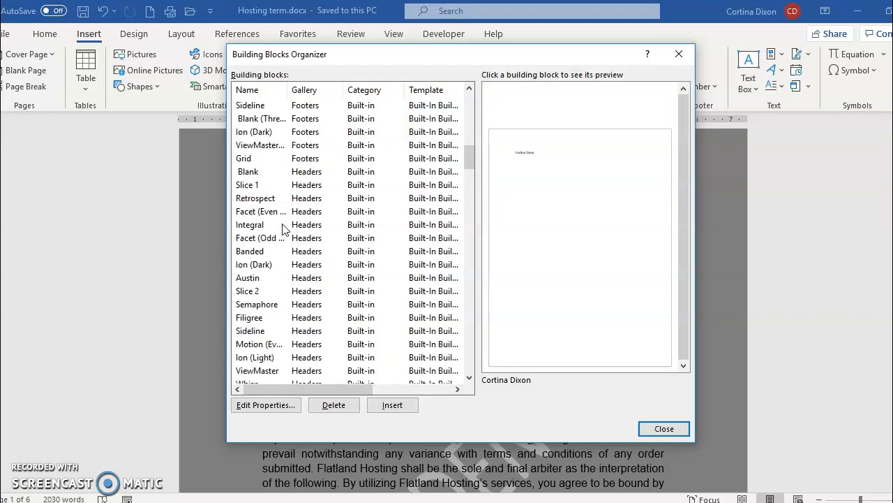
scroll(283, 227, "up", 6)
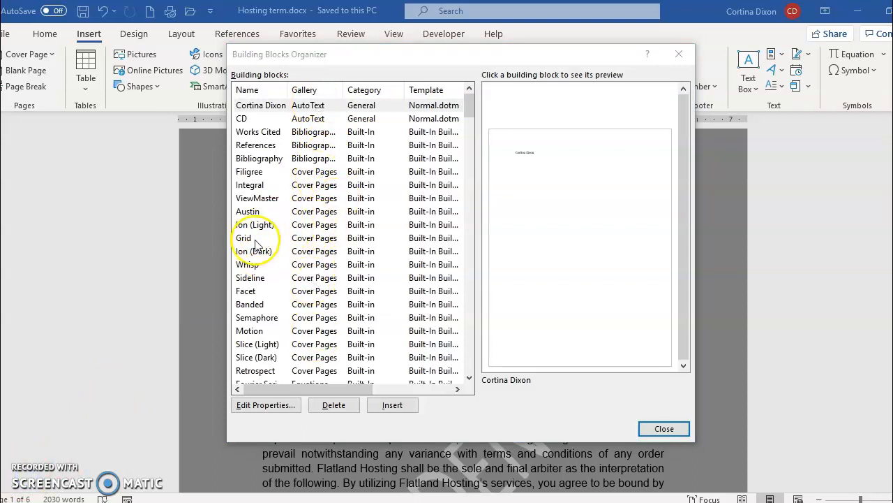
left_click(247, 265)
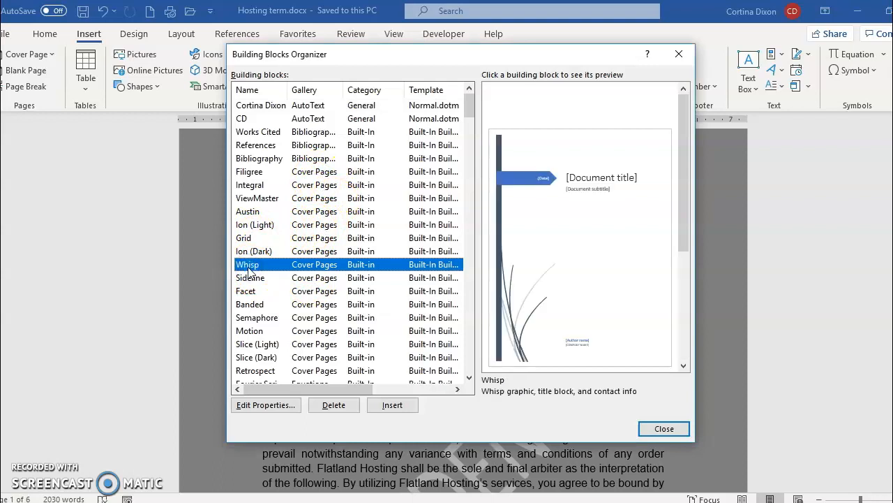
left_click(391, 404)
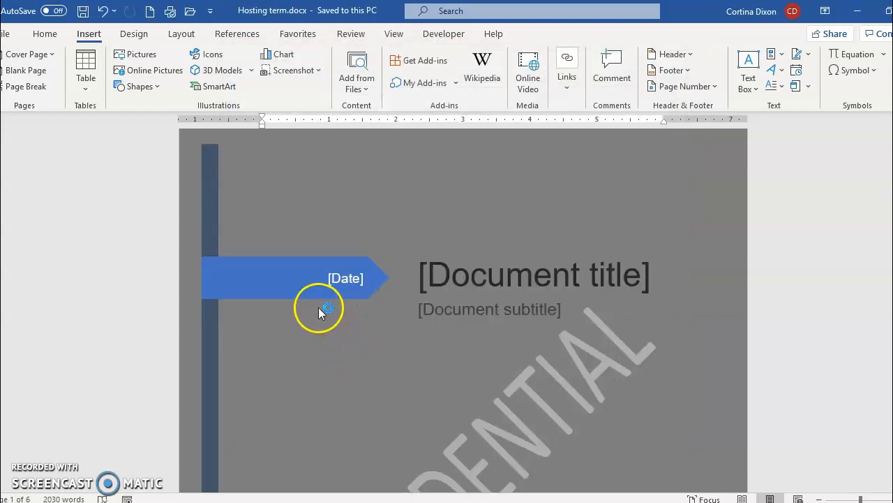
key("ctrl+z")
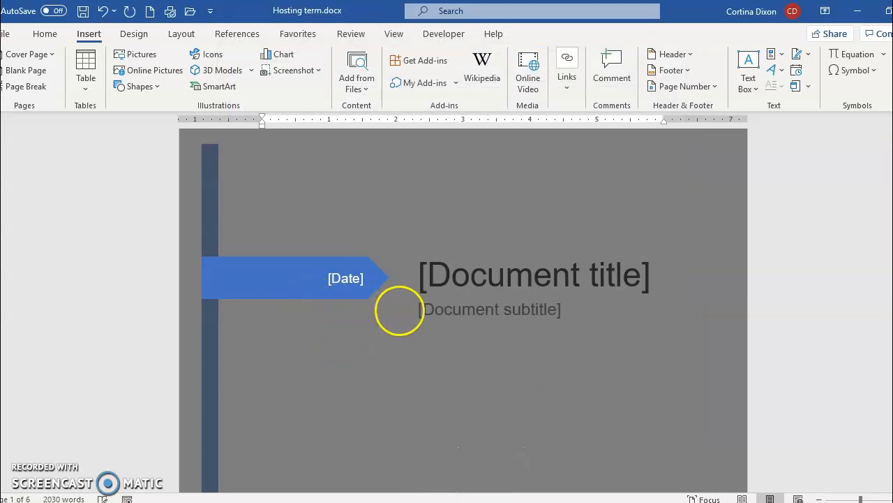
scroll(333, 301, "down", 5)
scroll(333, 300, "down", 5)
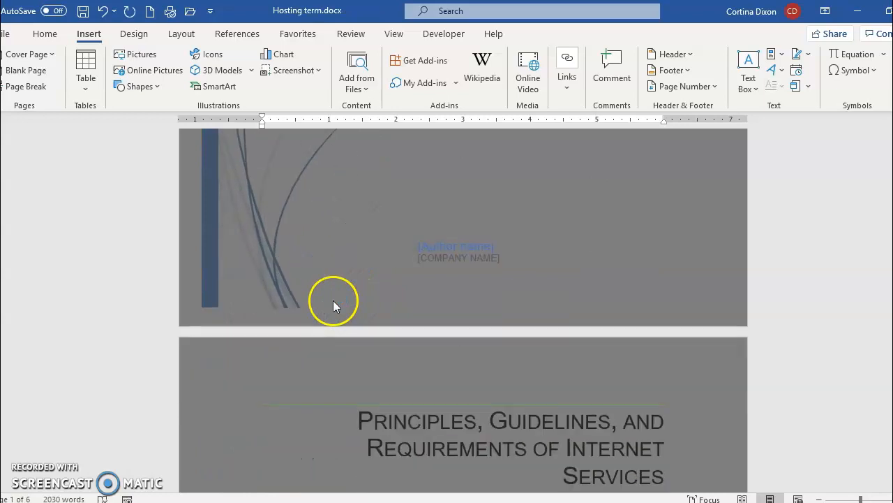
Step: Enter 2020 as the date in the blue arrow shape on the cover page
scroll(319, 289, "up", 10)
left_click(352, 292)
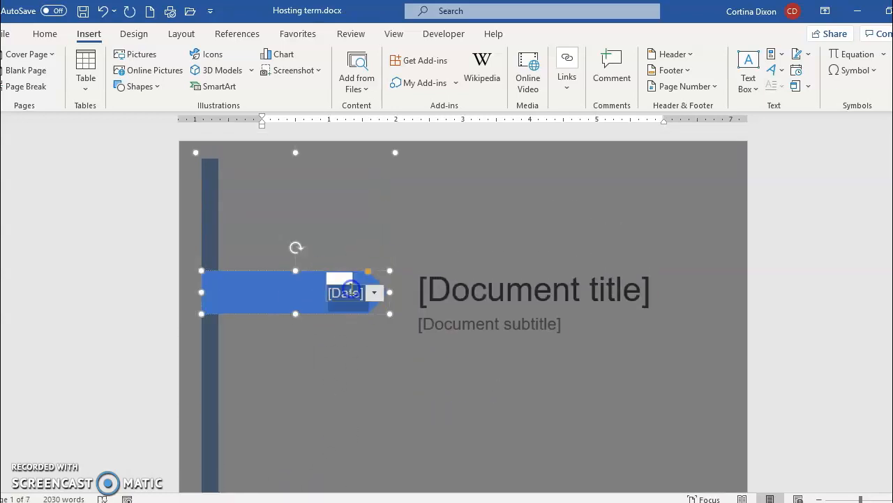
type("2020")
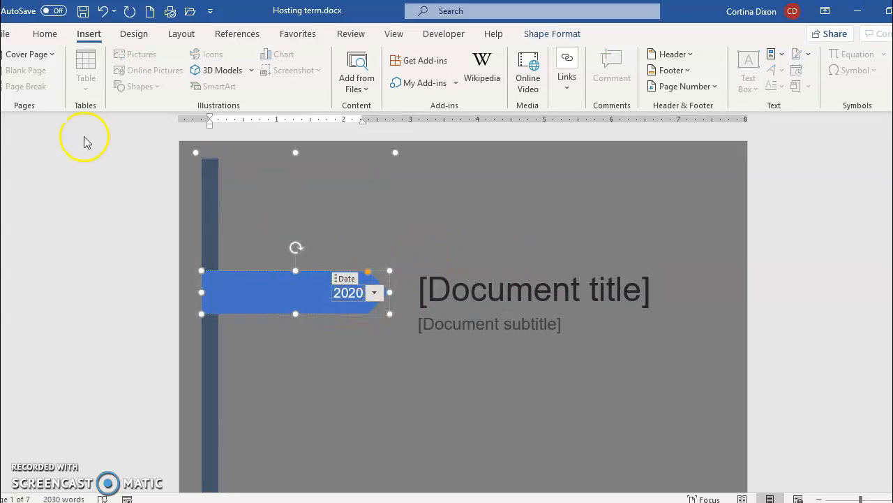
left_click(409, 245)
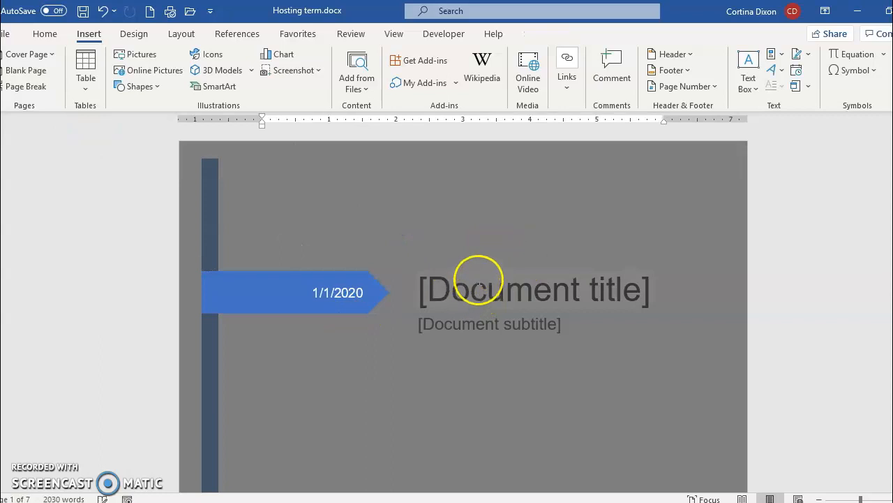
Step: Fill in the cover page title as Flatland Hosting Company and the subtitle as Guidelines & Agreements
left_click(479, 280)
type("Fla")
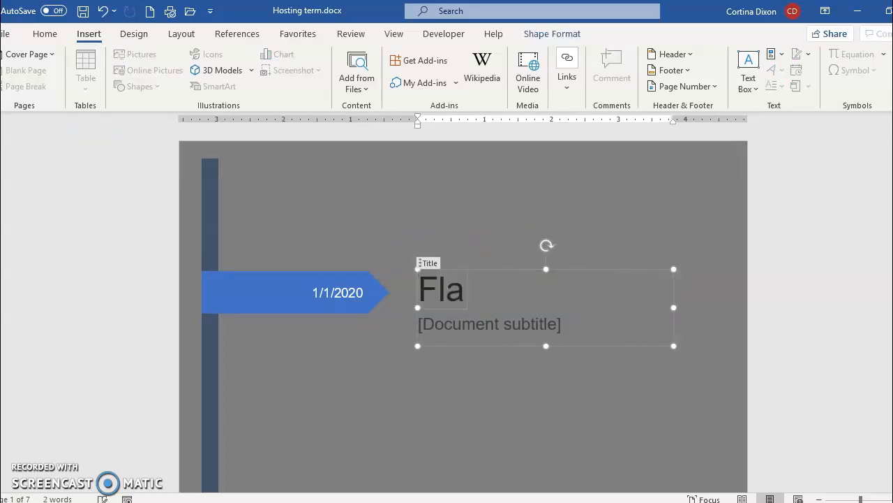
type("tland Hosting Company")
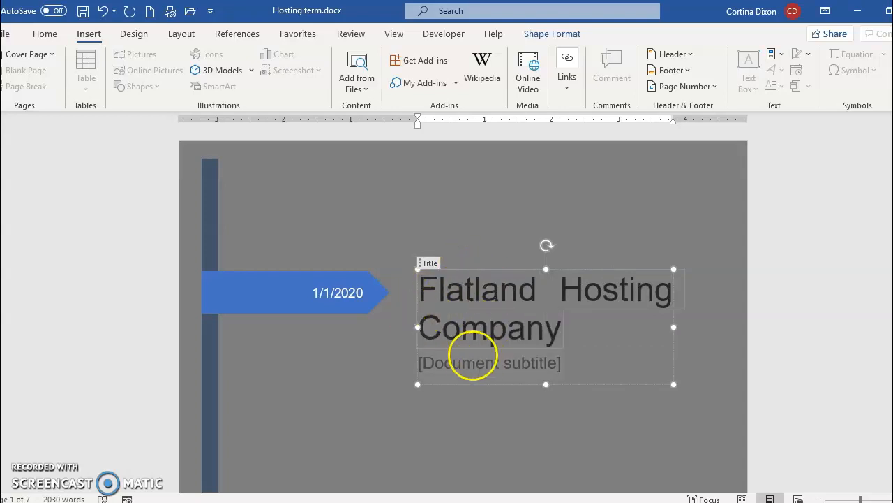
left_click(459, 356)
type("G")
key("BackSpace")
key("BackSpace")
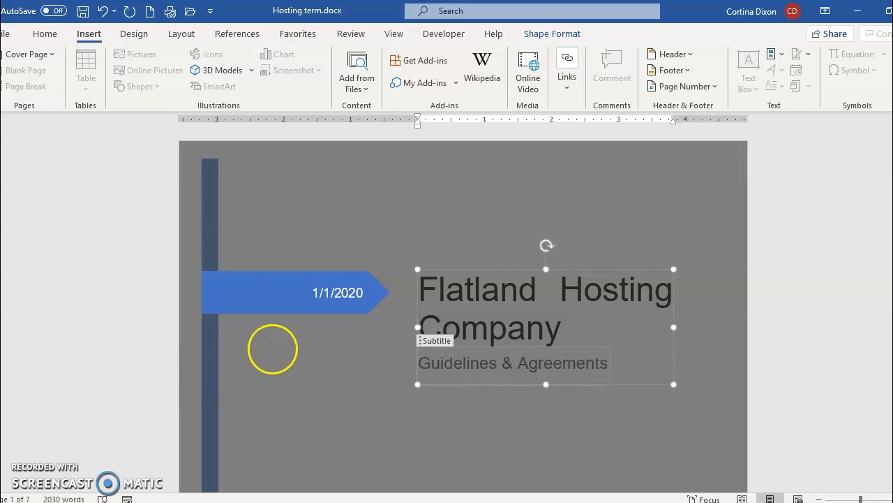
Step: Fill in the cover page's company name as WYMLA and enter the author's name above it
scroll(289, 351, "down", 5)
scroll(288, 355, "down", 5)
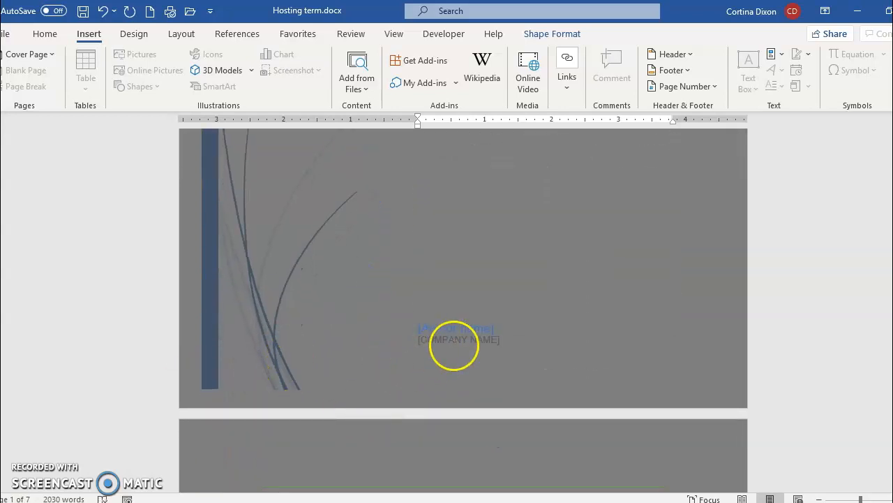
left_click(458, 341)
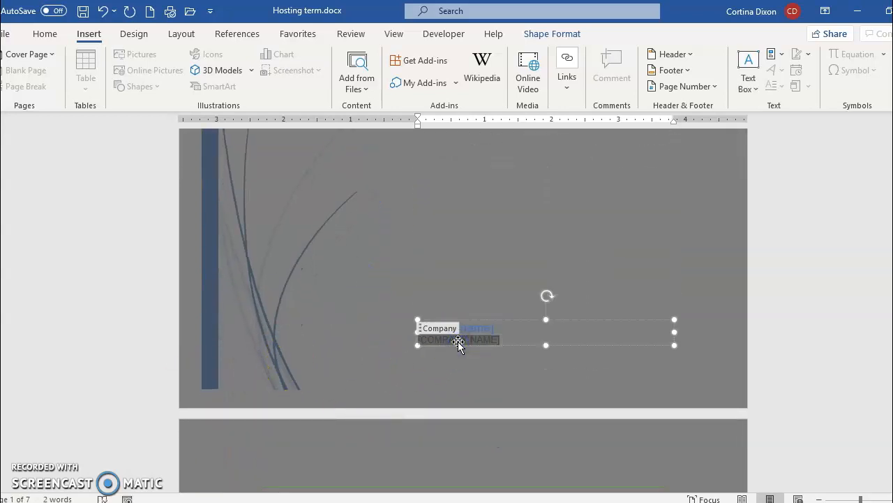
type("WYMLA")
left_click(488, 328)
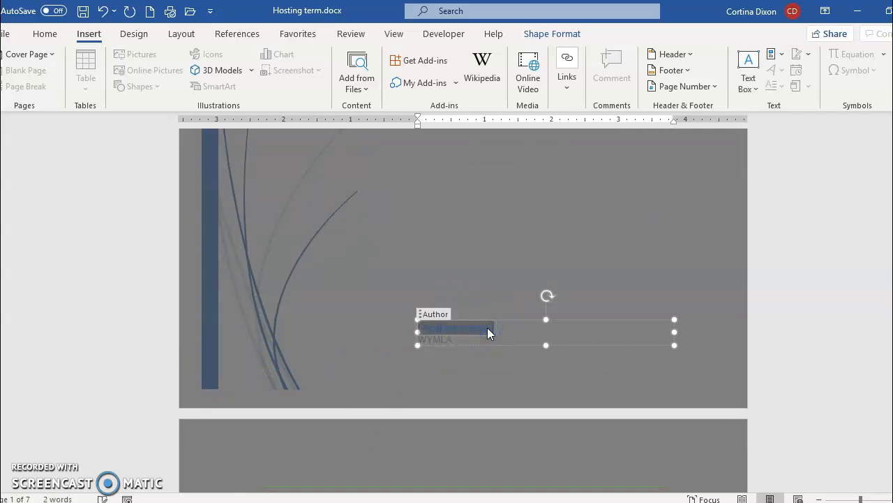
key("BackSpace")
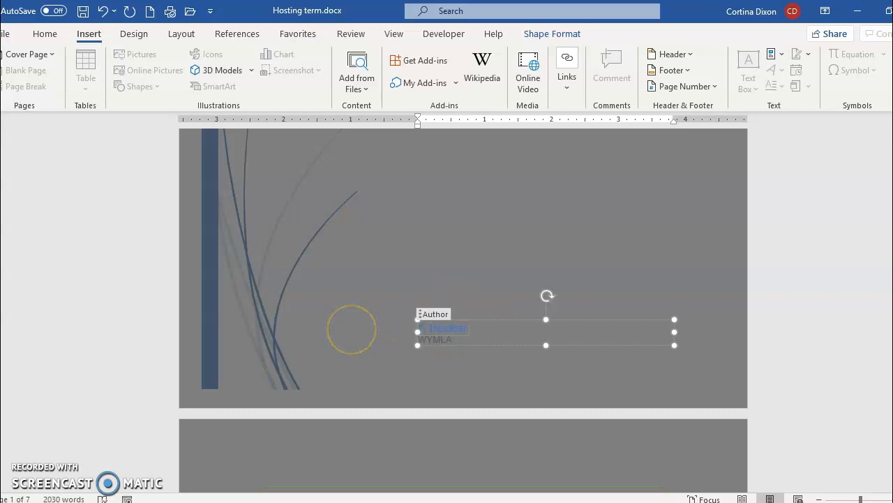
Step: Save the changes to Hosting term.docx and close the document
left_click(83, 10)
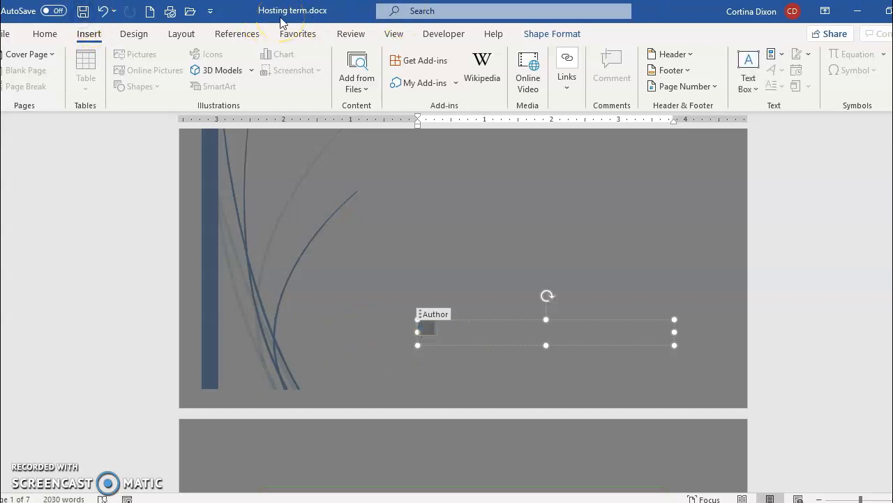
left_click(7, 34)
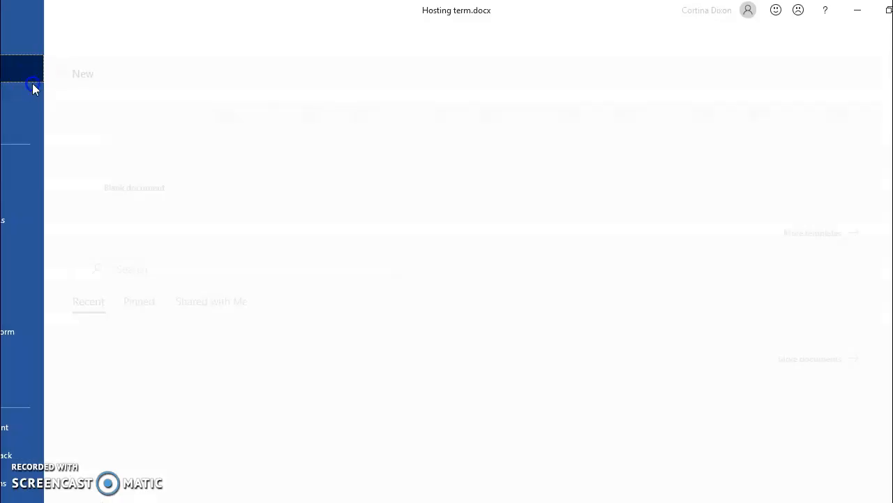
left_click(27, 358)
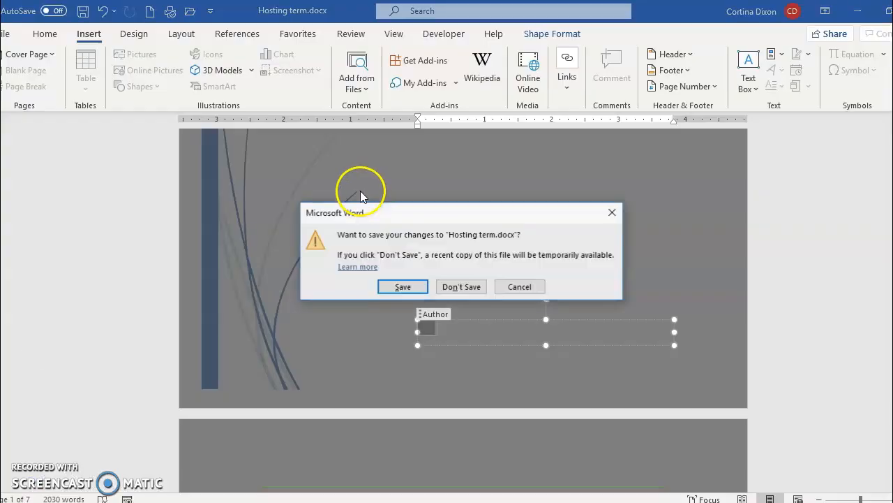
left_click(400, 279)
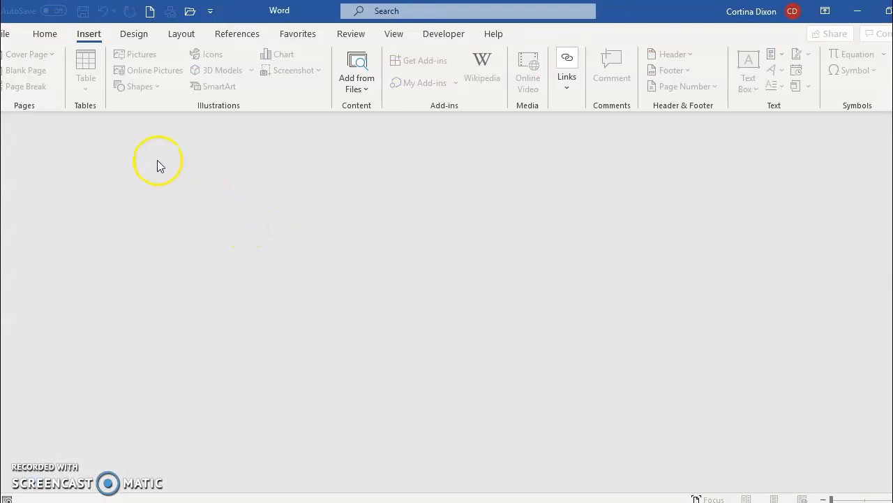
Step: Create a new blank document
left_click(5, 34)
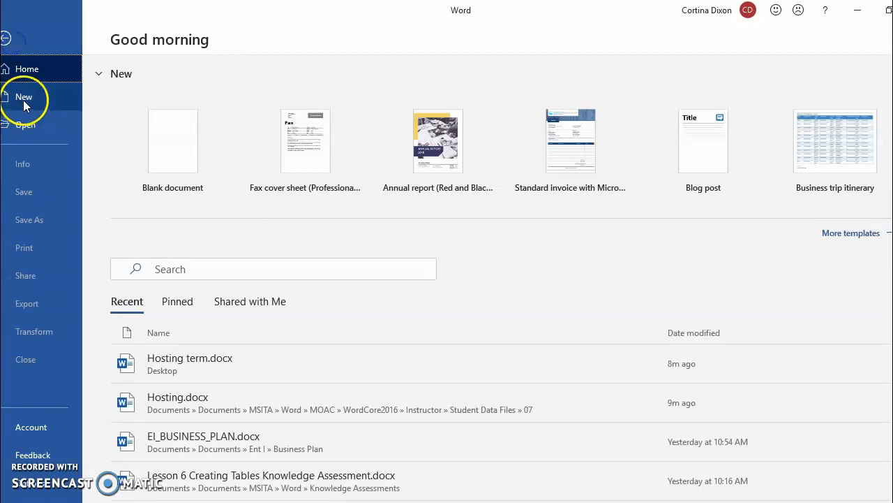
left_click(23, 98)
left_click(200, 151)
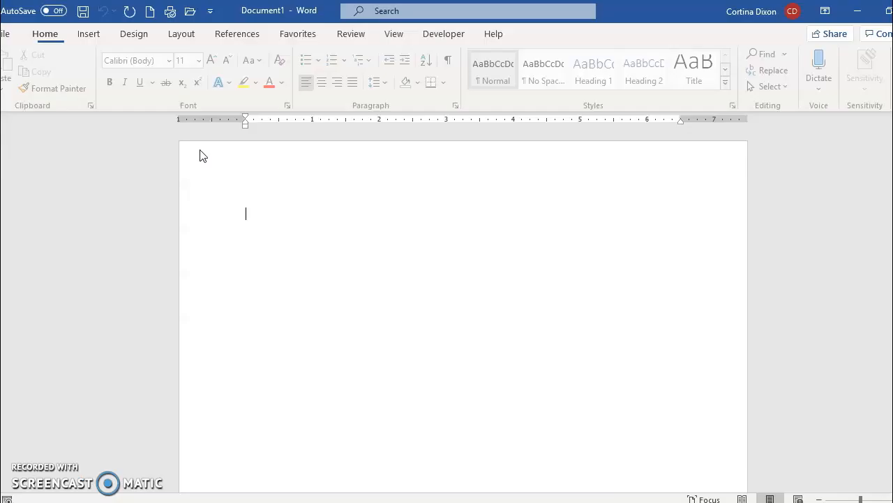
left_click(196, 152)
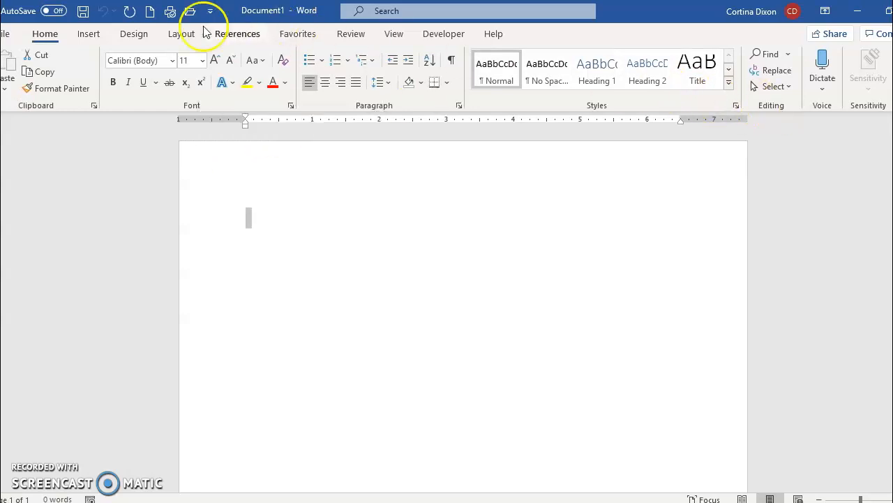
Step: Insert the built-in Expansion of a Sum equation from the Building Blocks Organizer into the blank document
left_click(82, 37)
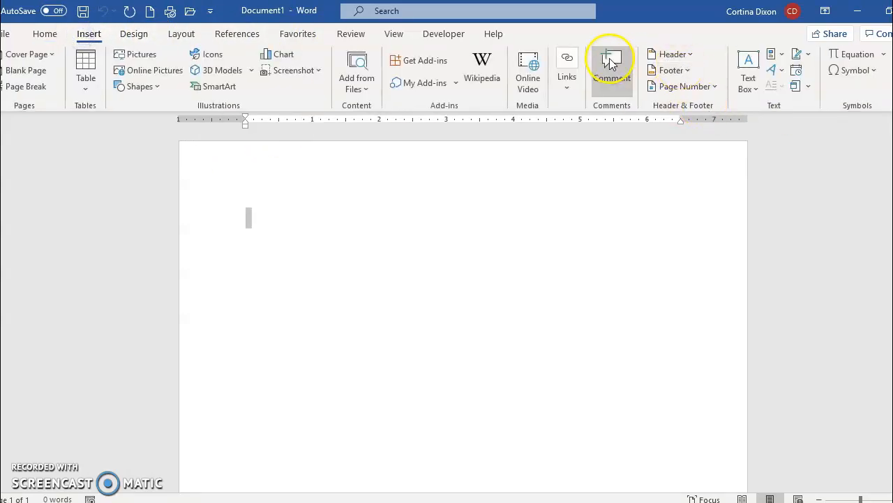
left_click(780, 56)
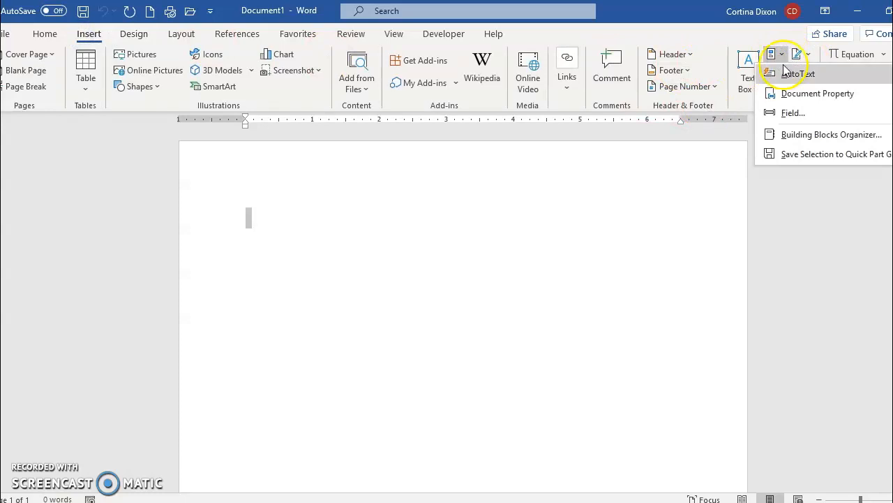
left_click(799, 133)
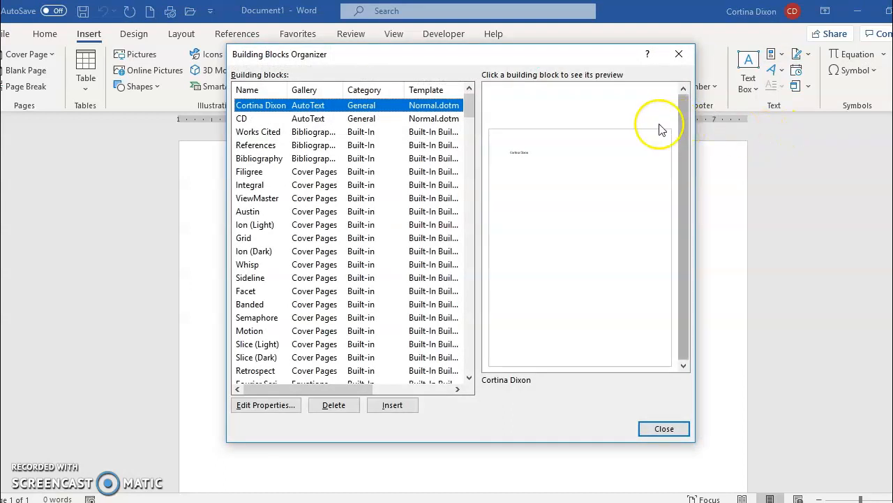
left_click_drag(469, 112, 466, 132)
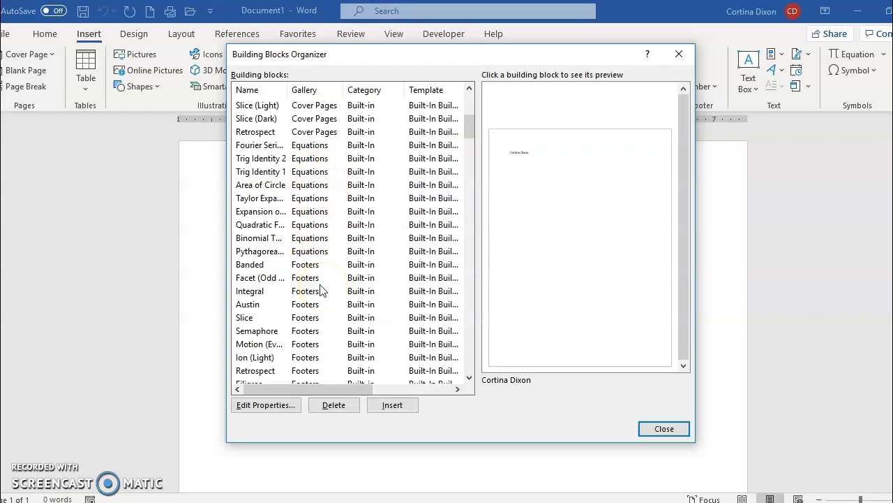
left_click(264, 212)
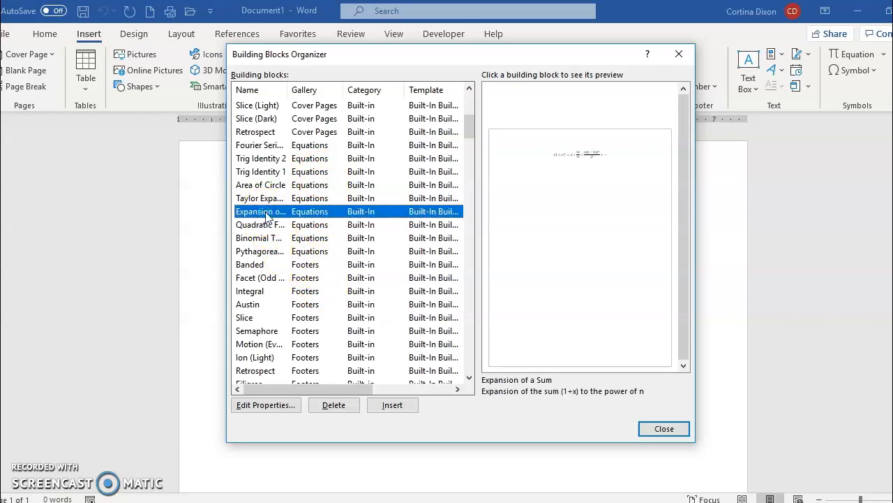
left_click(392, 405)
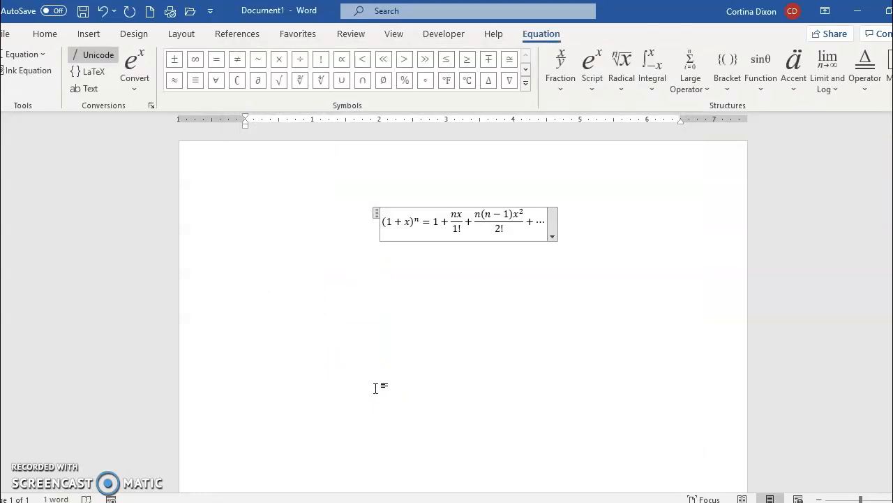
left_click(375, 381)
left_click(489, 225)
left_click_drag(520, 226, 543, 224)
key("Return")
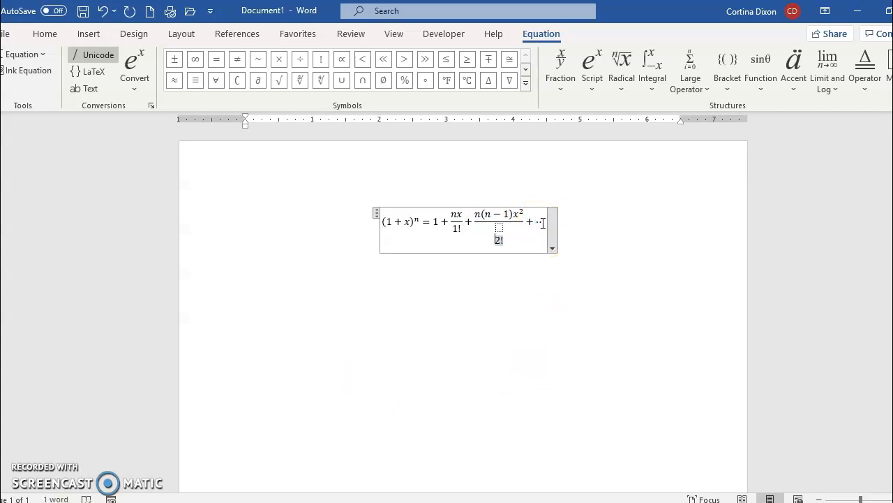
left_click(103, 11)
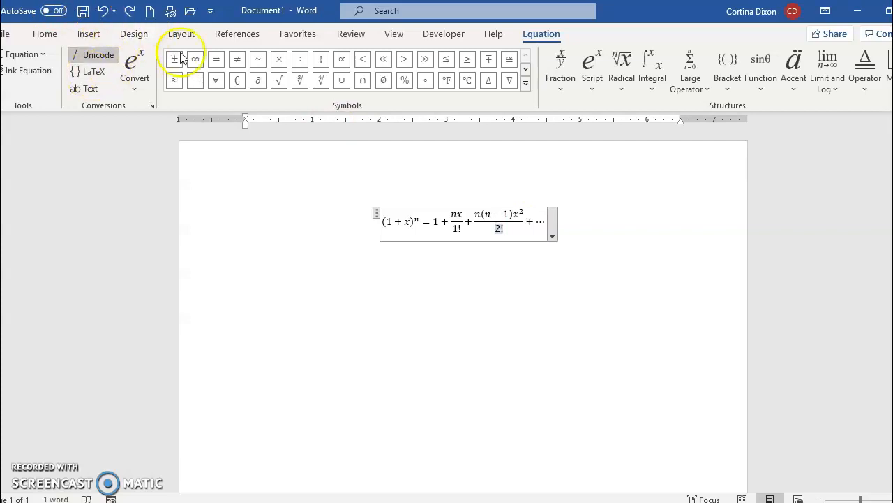
Step: Insert the built-in Area of Circle equation from the Building Blocks Organizer on the line below the first equation
left_click(581, 228)
left_click(599, 228)
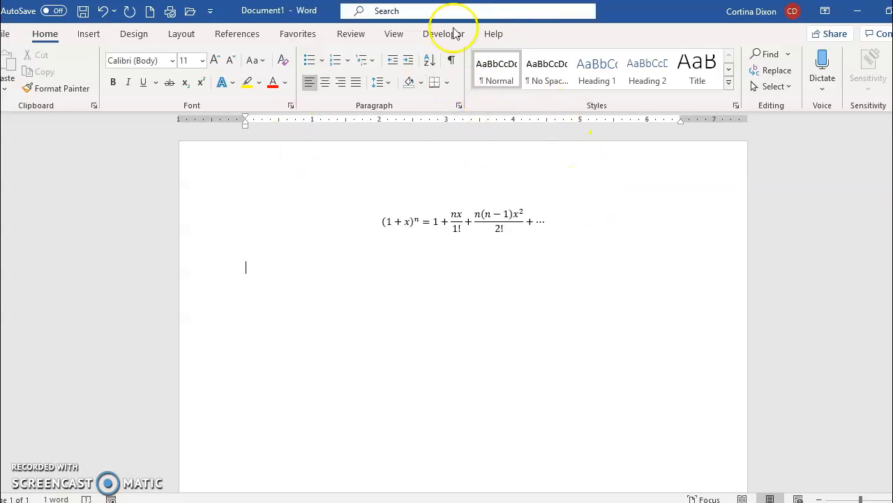
left_click(89, 34)
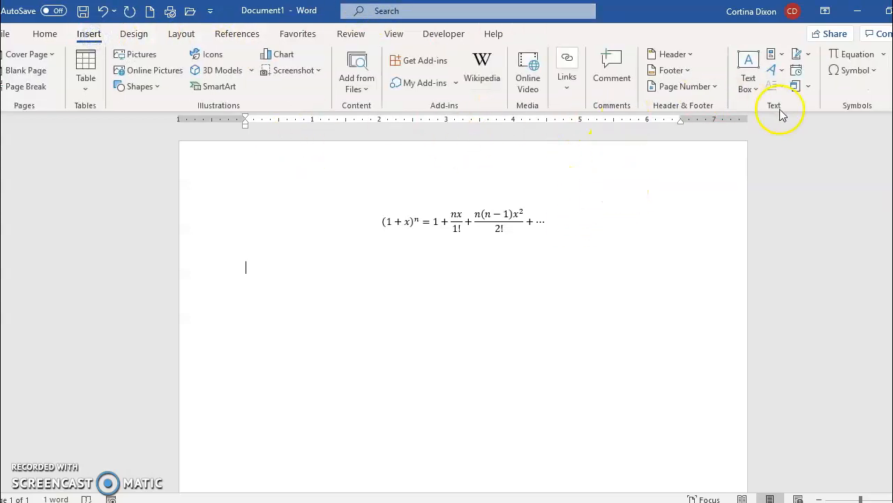
left_click(776, 54)
left_click(798, 131)
scroll(393, 279, "down", 8)
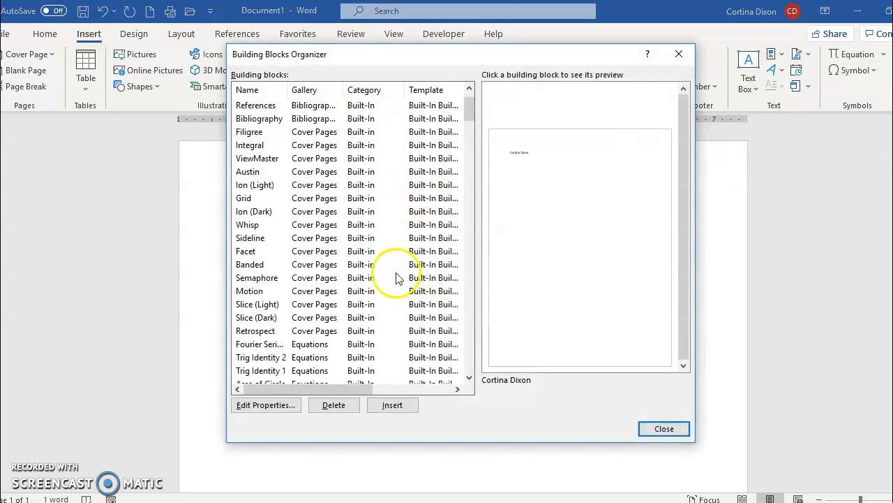
scroll(356, 277, "down", 11)
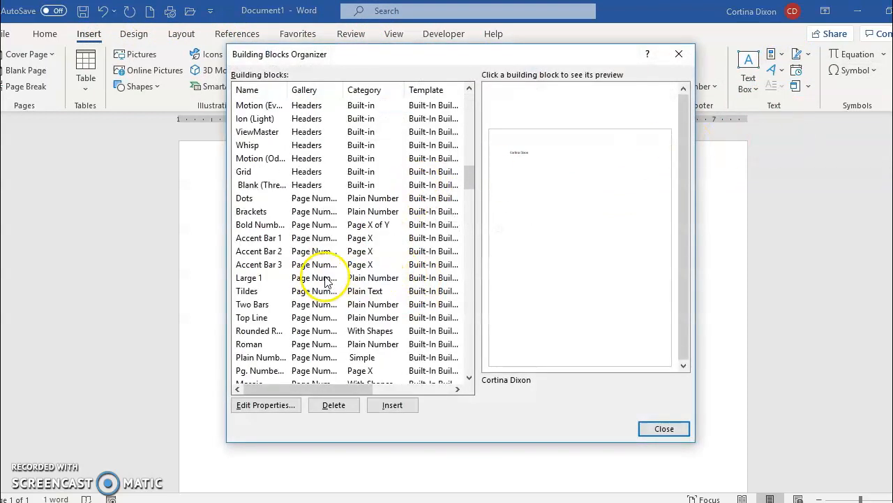
scroll(328, 277, "up", 4)
scroll(328, 278, "up", 12)
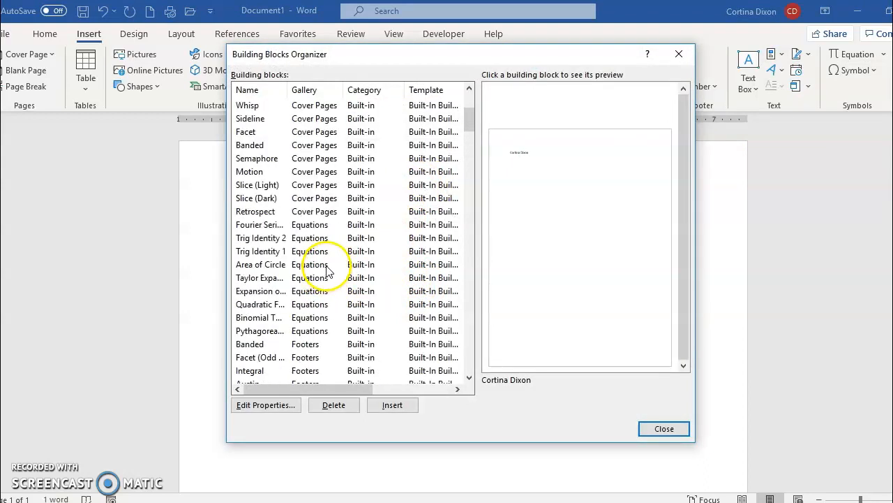
left_click(289, 225)
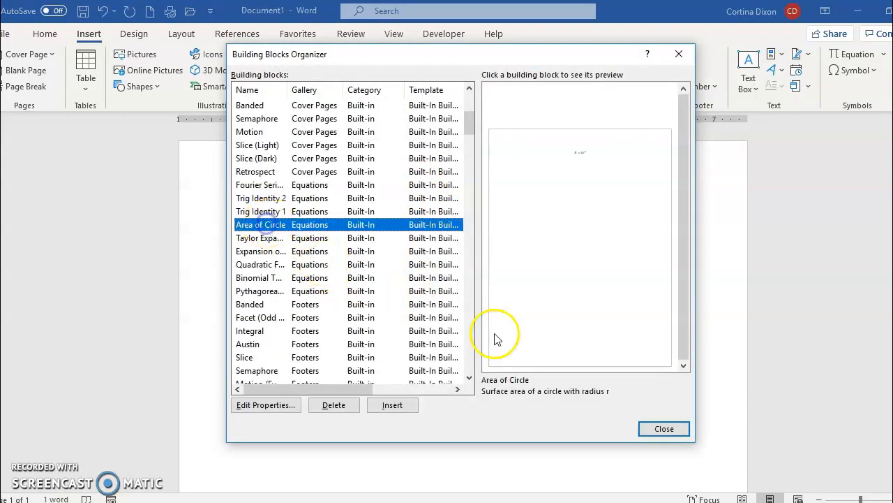
left_click(398, 406)
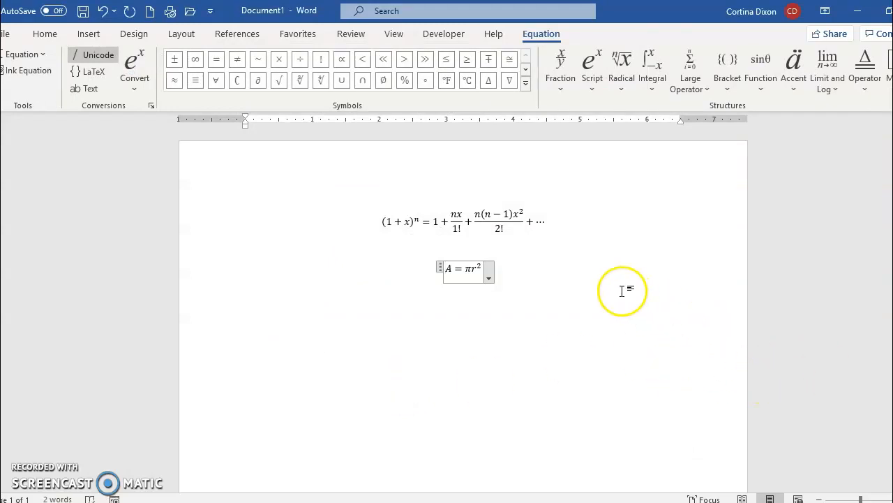
Step: Insert the built-in Binomial Theorem equation from the Building Blocks Organizer on the line below the Area of Circle equation
left_click(527, 274)
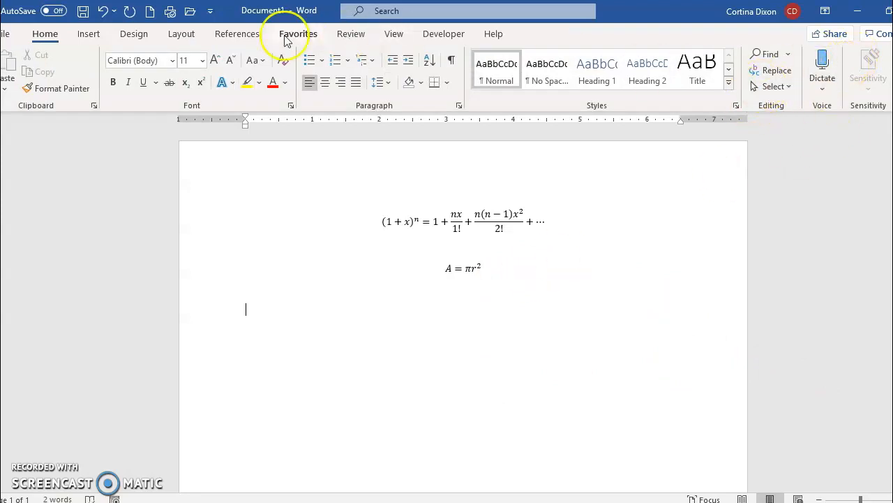
left_click(88, 35)
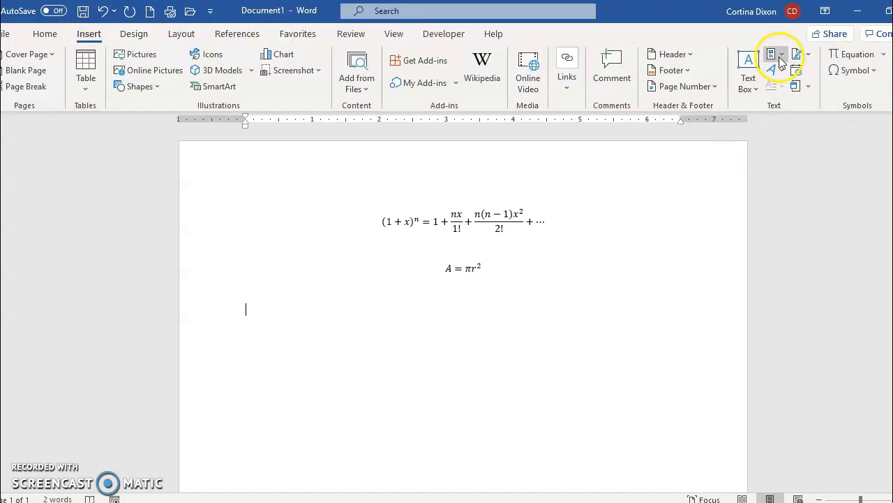
left_click(779, 57)
left_click(790, 132)
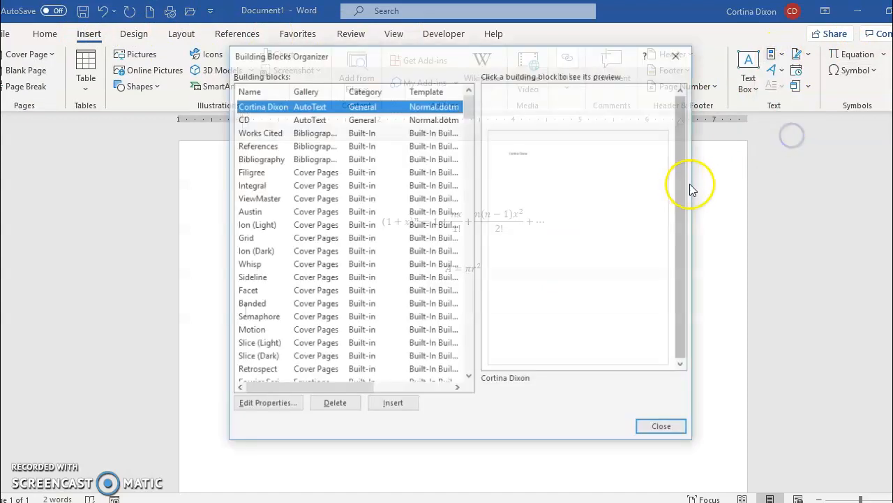
scroll(301, 227, "down", 5)
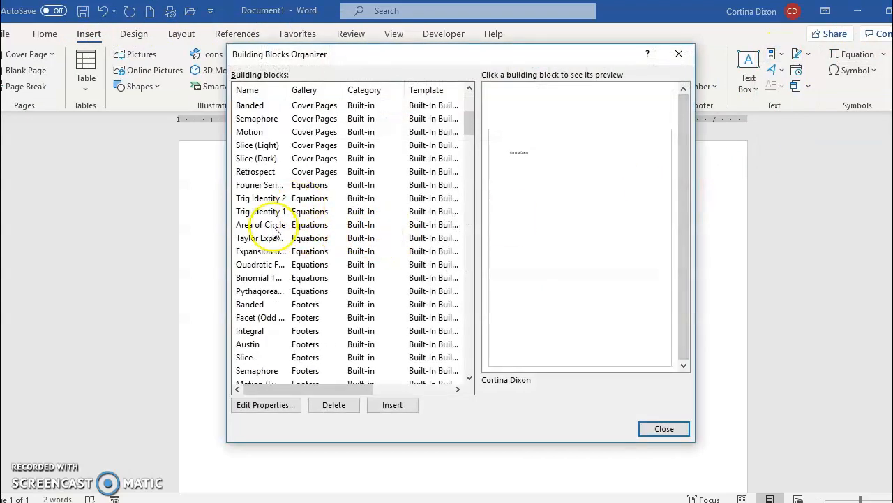
left_click(264, 278)
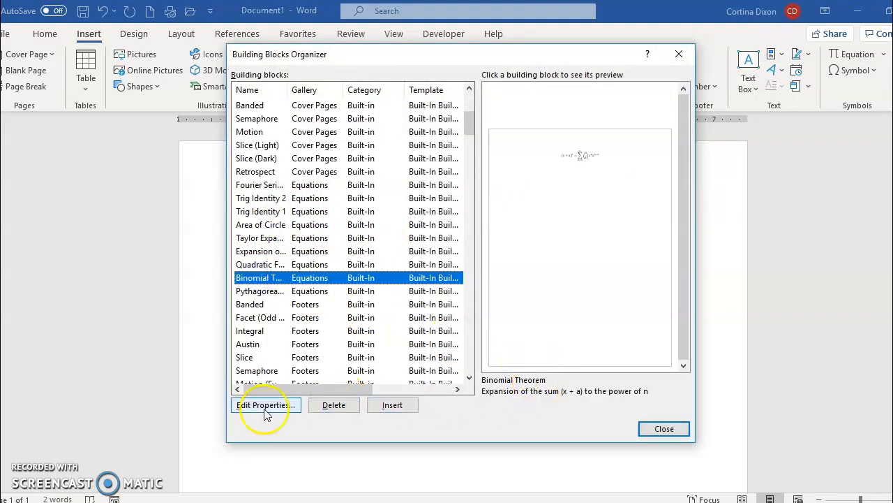
left_click(388, 405)
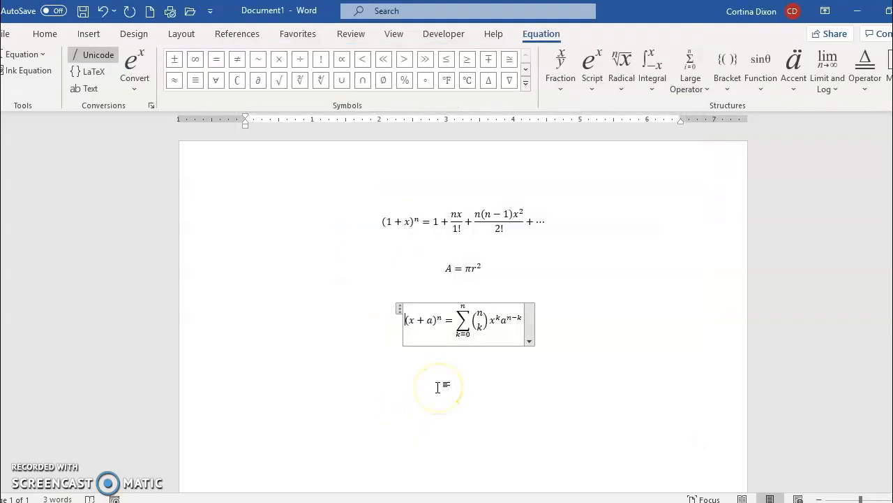
left_click(681, 356)
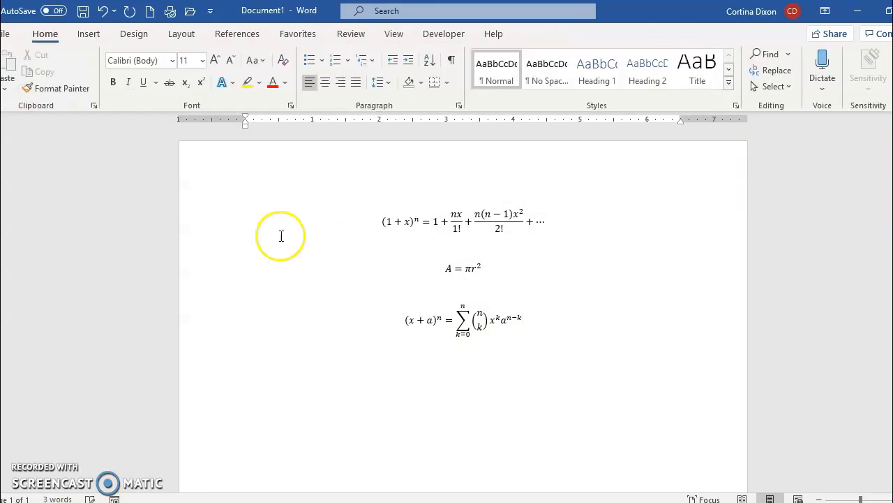
Step: Save the new document to the Desktop as a Word document named Equations and close it
left_click(4, 36)
left_click(35, 224)
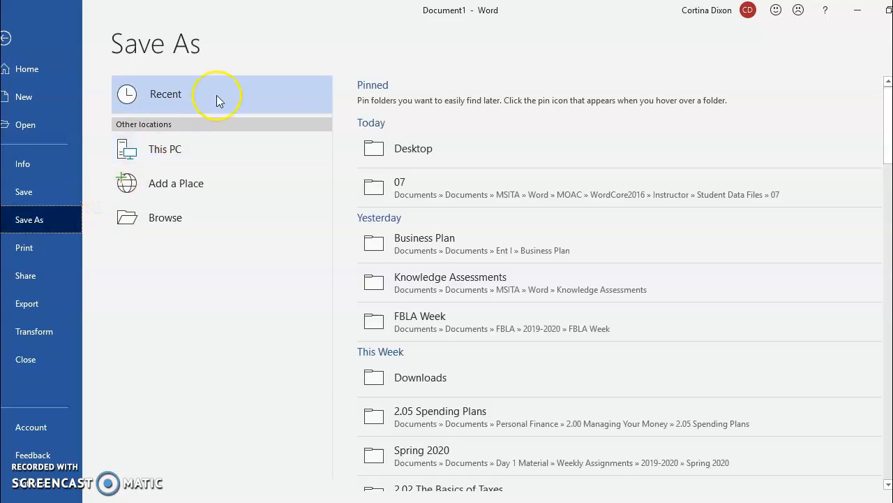
left_click(181, 222)
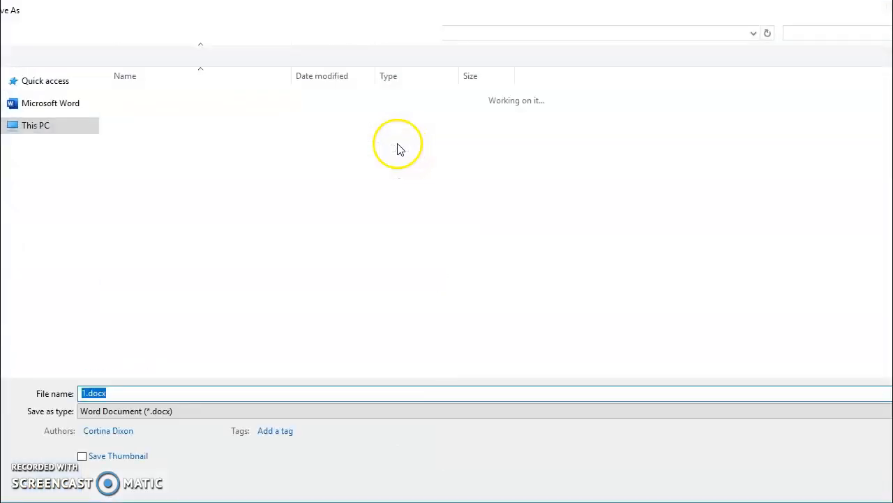
left_click(42, 226)
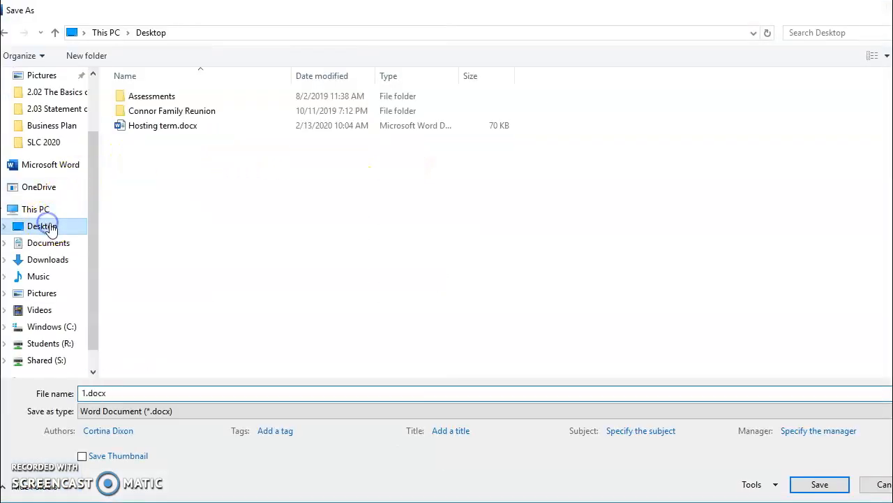
left_click(130, 392)
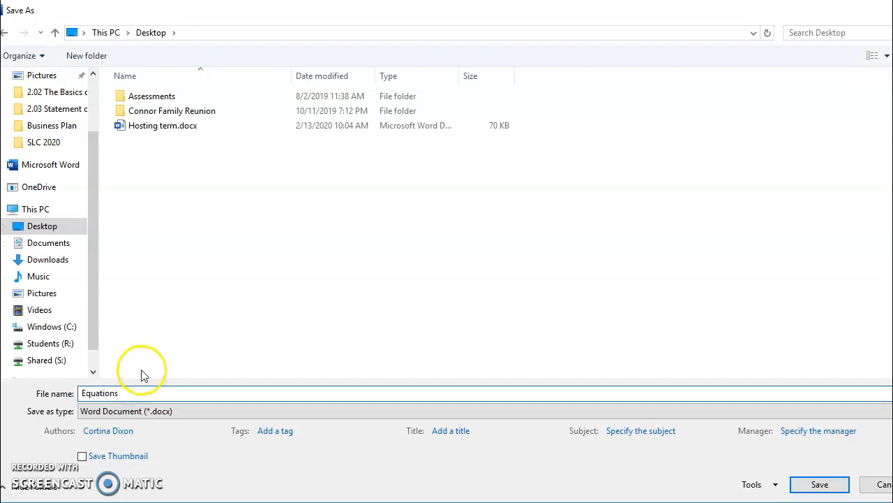
left_click(819, 484)
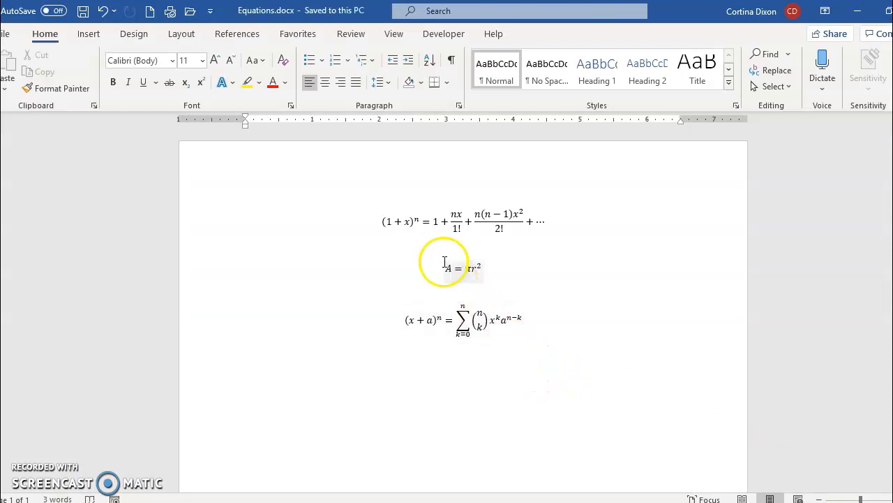
left_click(6, 35)
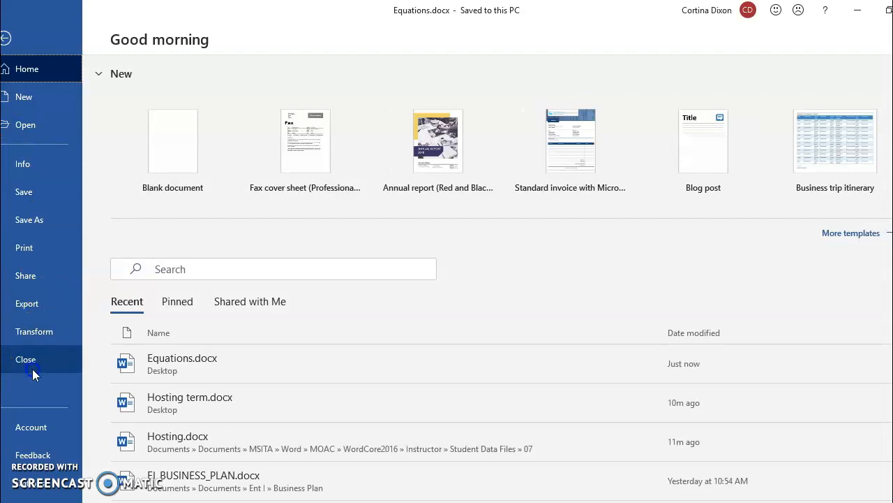
left_click(32, 368)
left_click(7, 34)
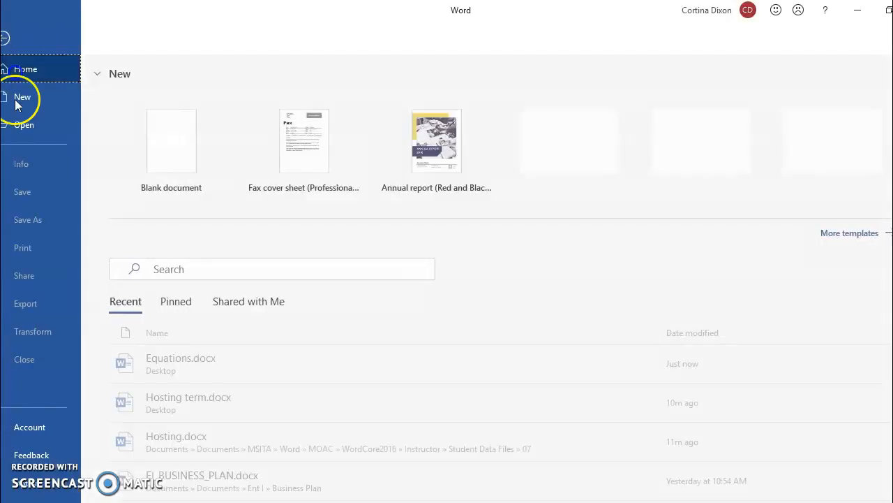
left_click(27, 124)
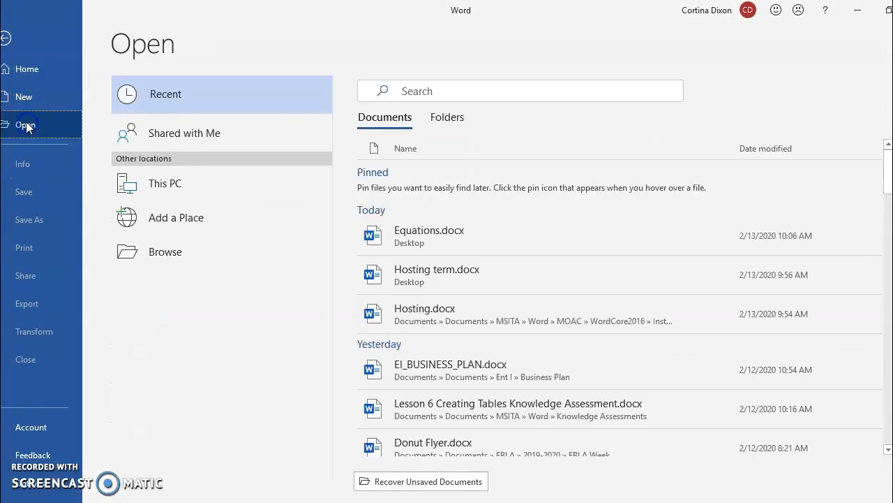
left_click(216, 135)
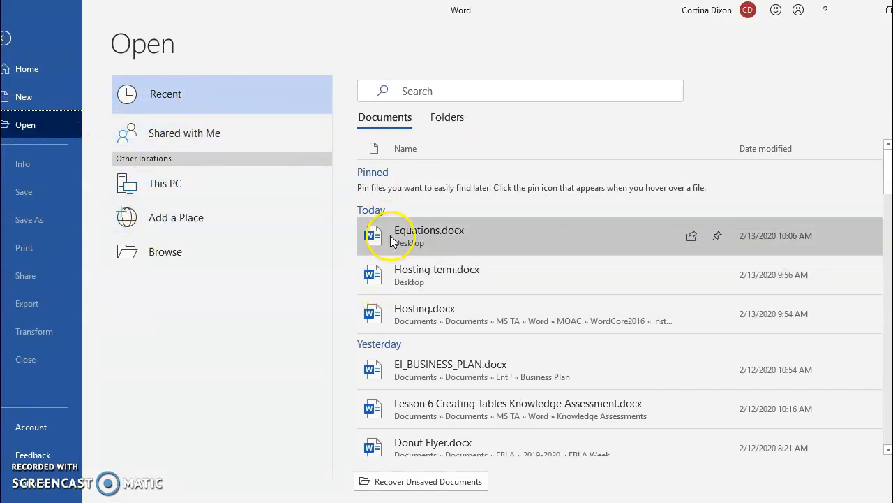
scroll(375, 233, "down", 3)
scroll(357, 214, "up", 3)
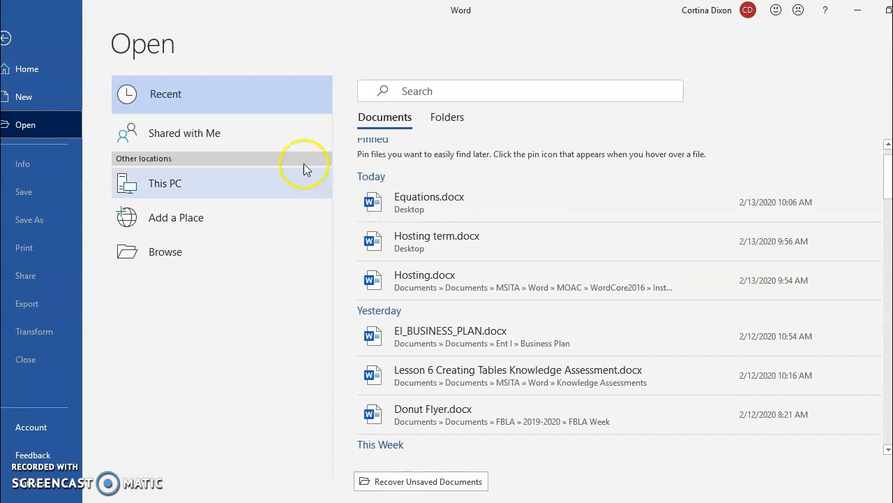
left_click(444, 117)
left_click(396, 221)
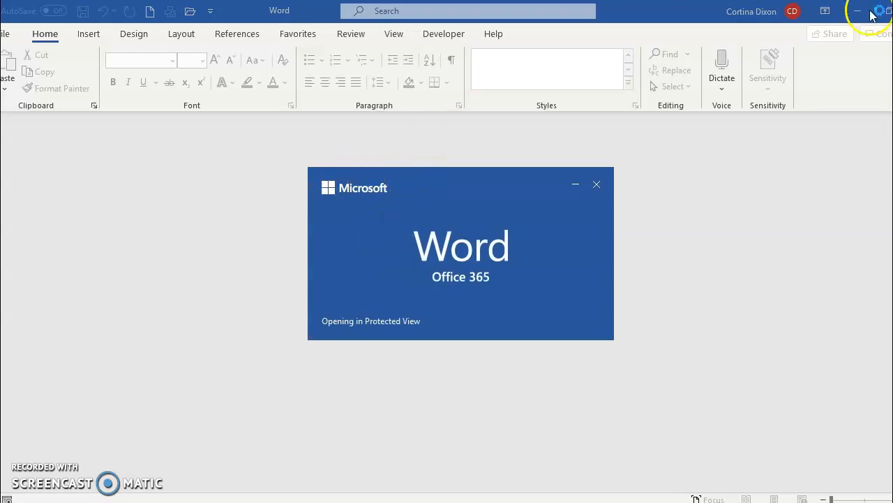
left_click(597, 184)
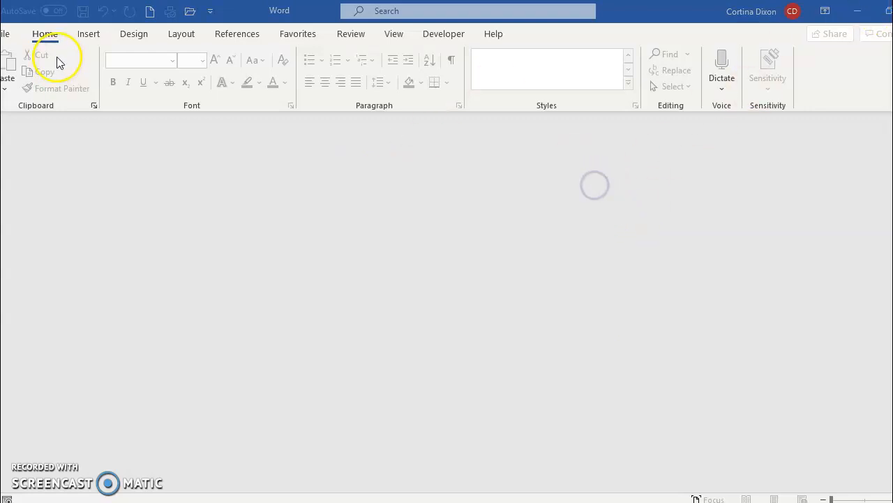
Step: Open Billing Table.docx from the recently used Student Data Files folder 07 and enable editing
left_click(4, 34)
left_click(27, 125)
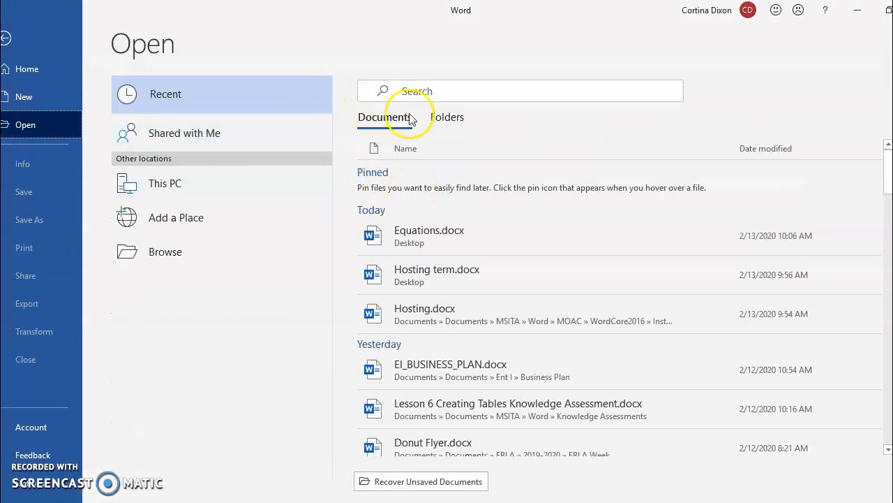
left_click(449, 117)
left_click(399, 250)
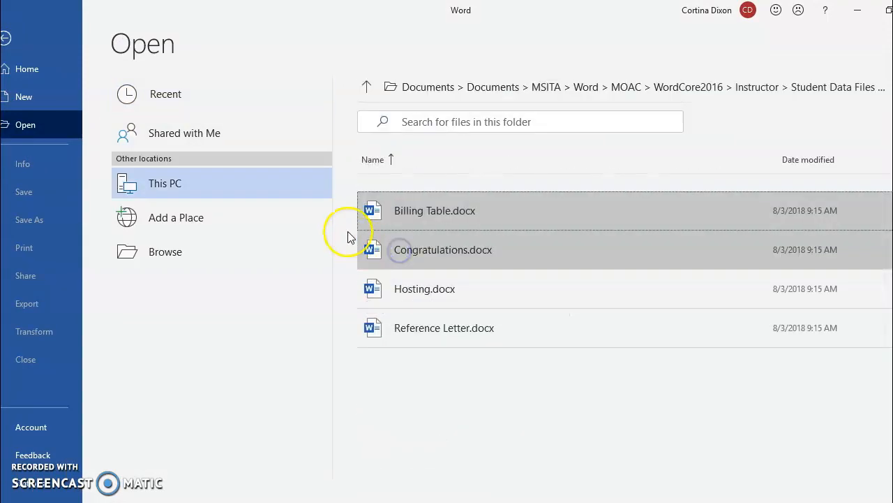
double_click(416, 207)
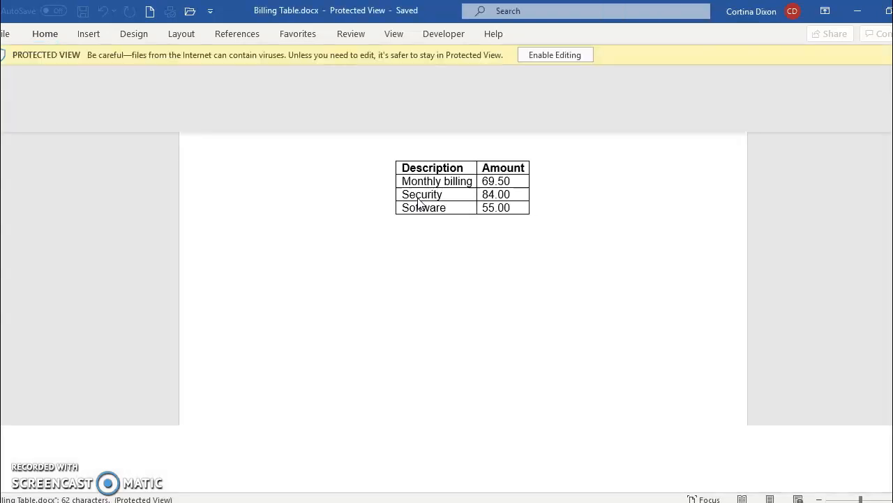
left_click(562, 55)
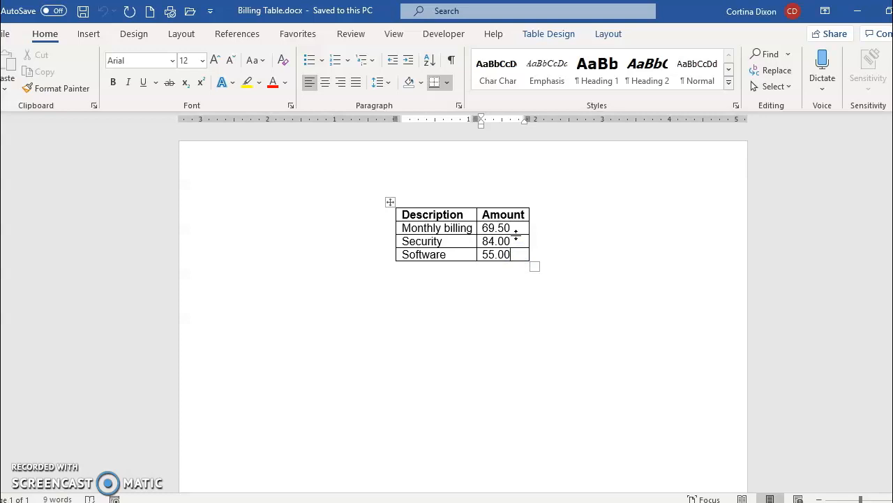
Step: Add a row at the end of the billing table with the description Total and right-align that label
key("Tab")
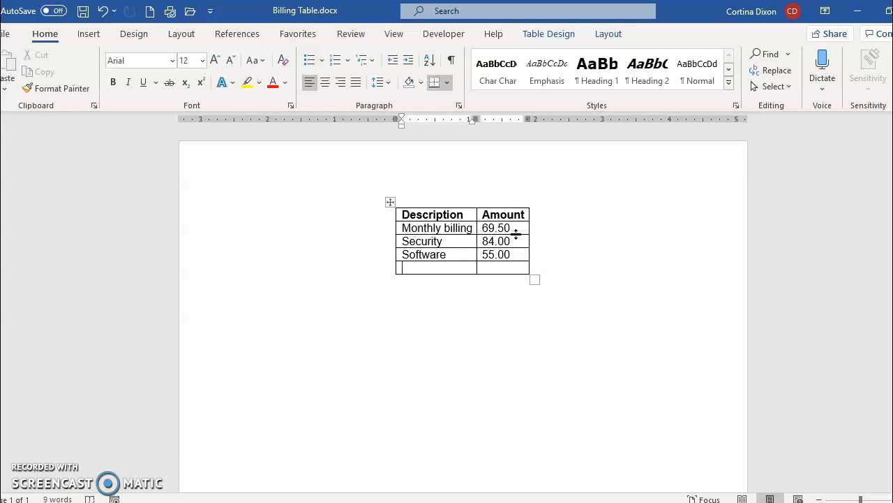
type("Total")
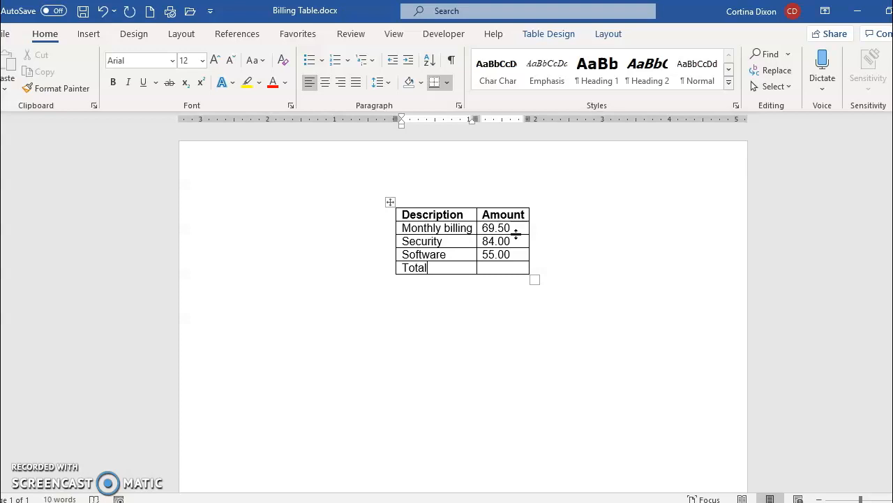
left_click(446, 255)
left_click(436, 270)
left_click(606, 33)
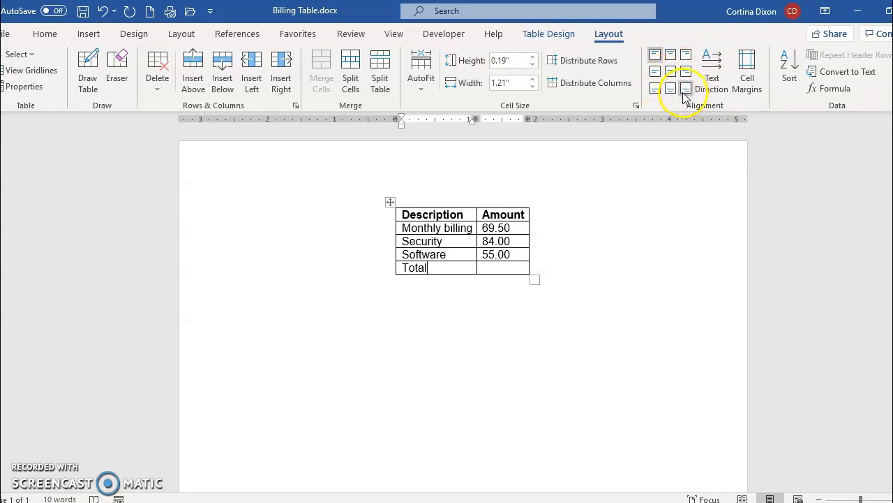
left_click(45, 33)
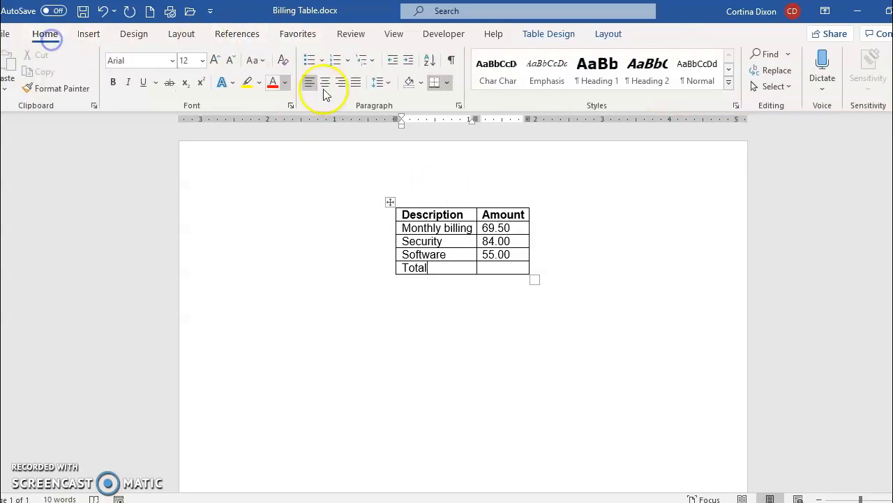
left_click(342, 82)
Step: Insert a =SUM(ABOVE) formula field with number format $#,##0.00;($#,##0.00) in the Amount cell of the Total row
left_click(503, 267)
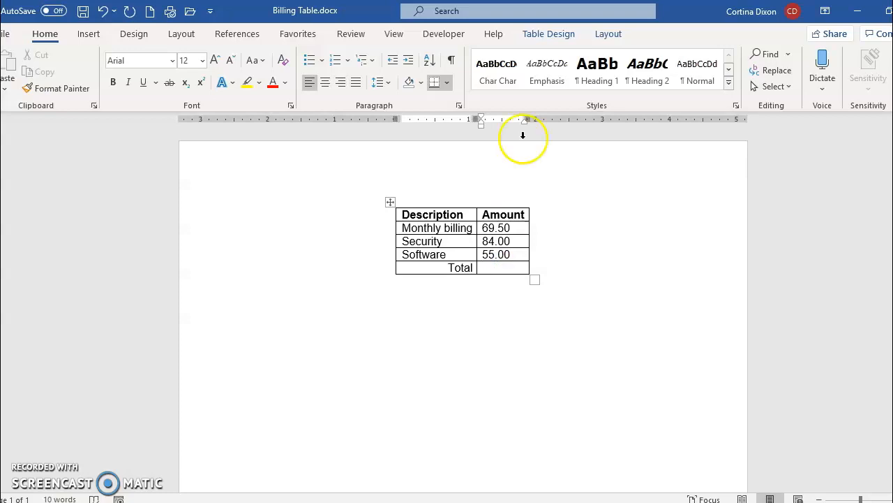
left_click(85, 35)
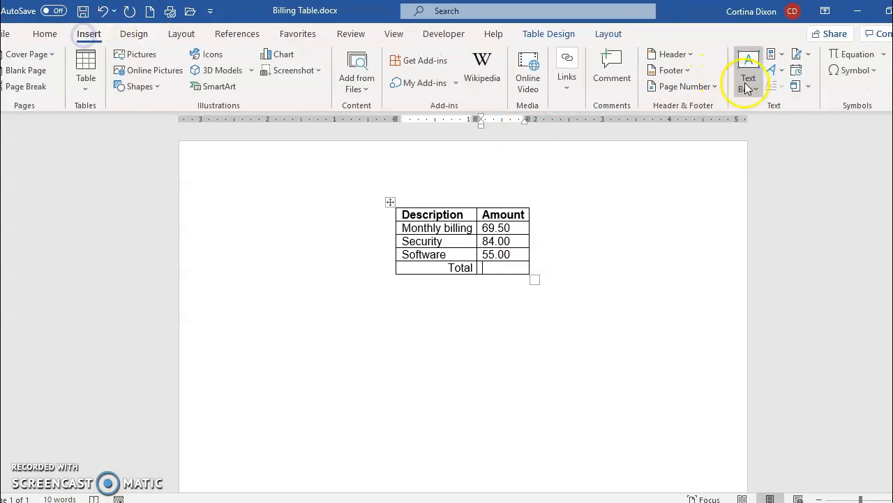
left_click(780, 55)
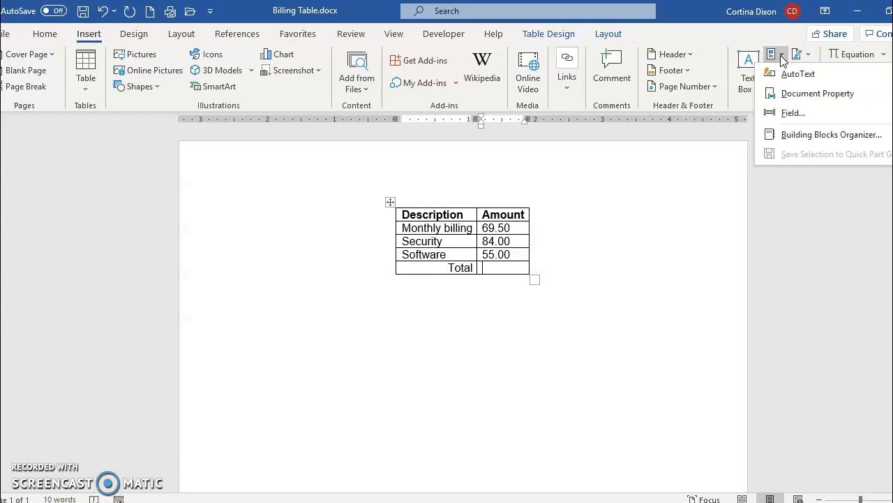
left_click(792, 112)
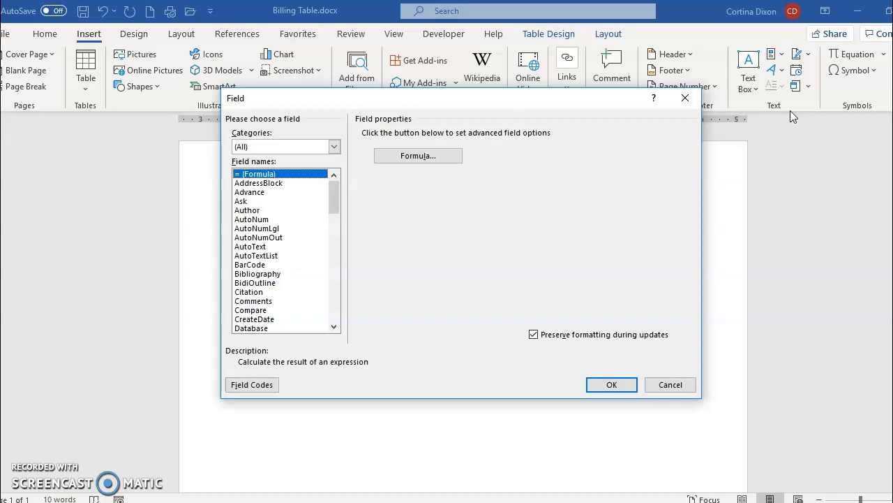
left_click(418, 155)
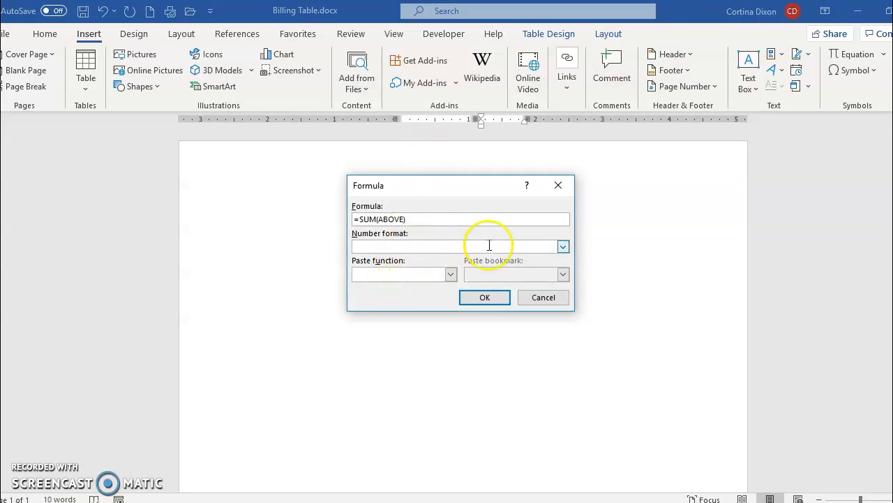
left_click(563, 246)
left_click(412, 277)
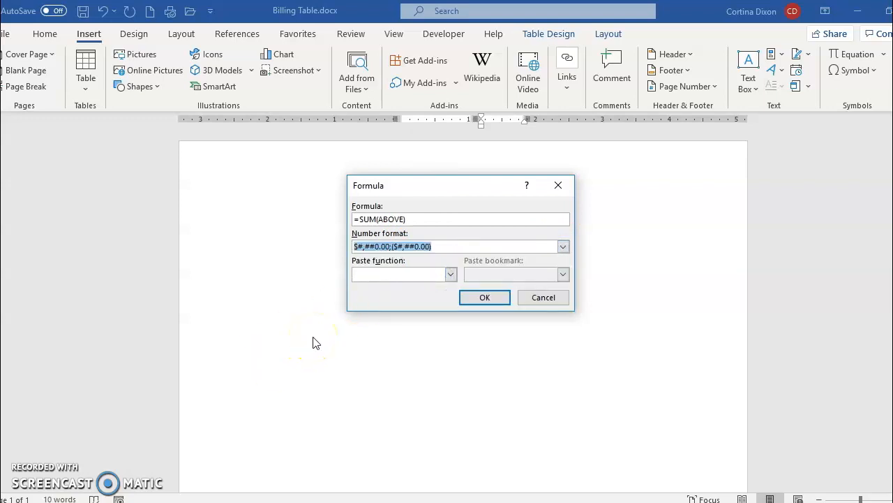
left_click(486, 298)
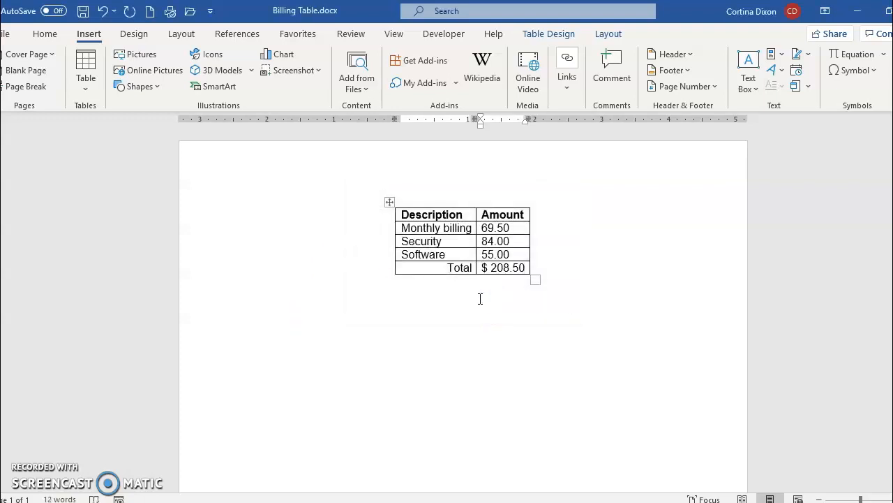
left_click(425, 296)
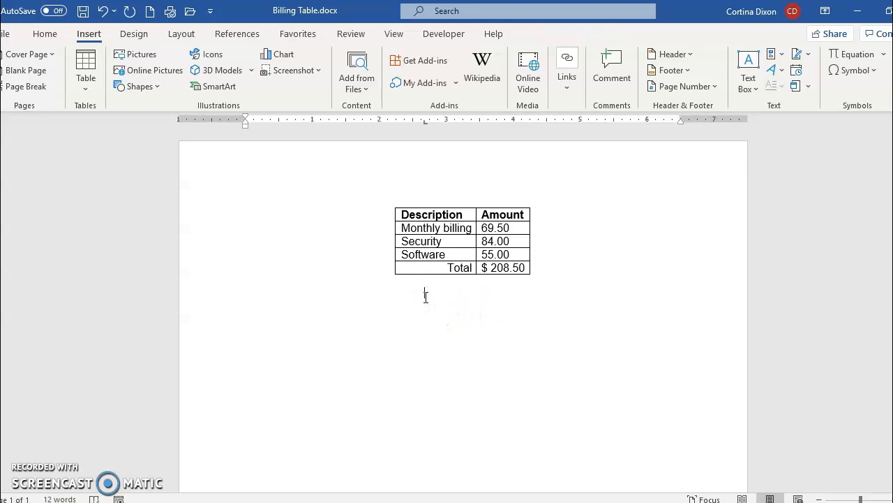
Step: Add the label "Last Updated:" on a new line below the billing table and make it bold
key("Return")
type("Last Updated:")
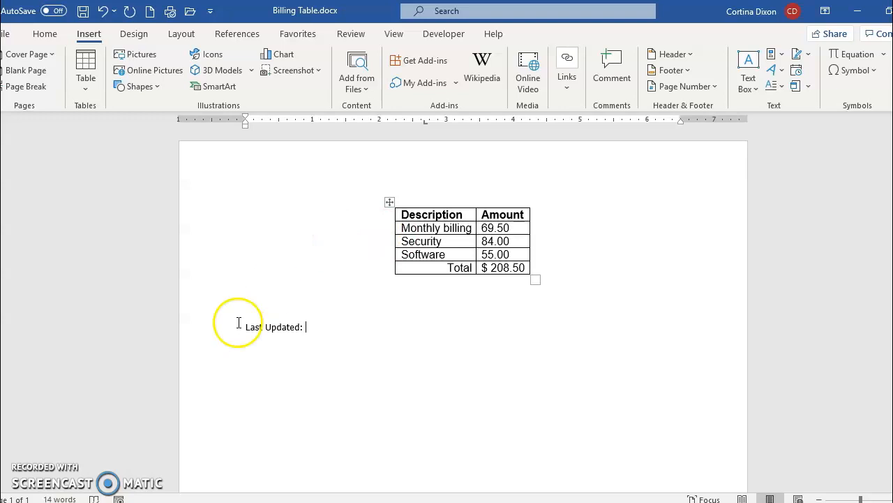
left_click_drag(247, 326, 298, 330)
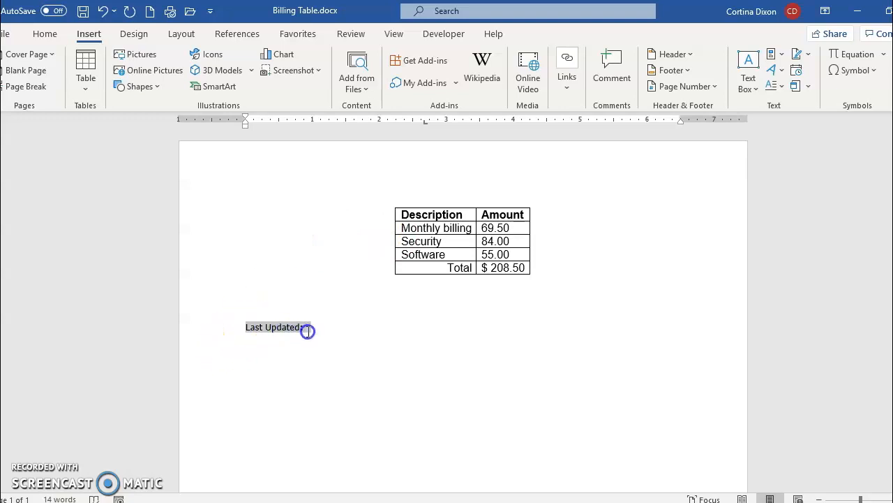
key("ctrl+b")
left_click(332, 326)
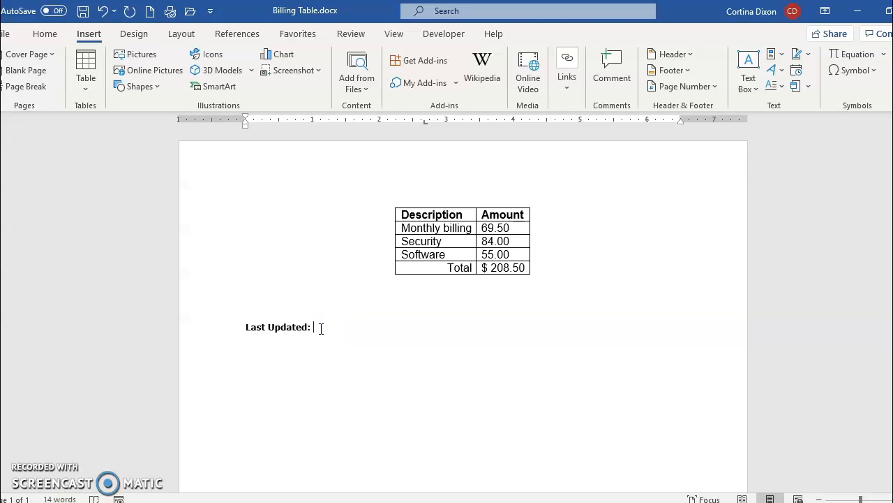
Step: Insert a Date field from the Date and Time category in d MMMM yyyy format after the Last Updated label
left_click(780, 62)
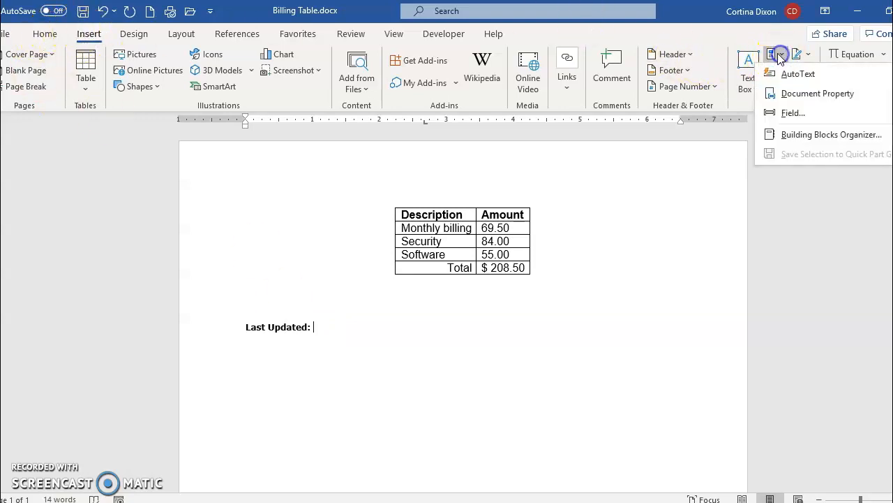
left_click(782, 112)
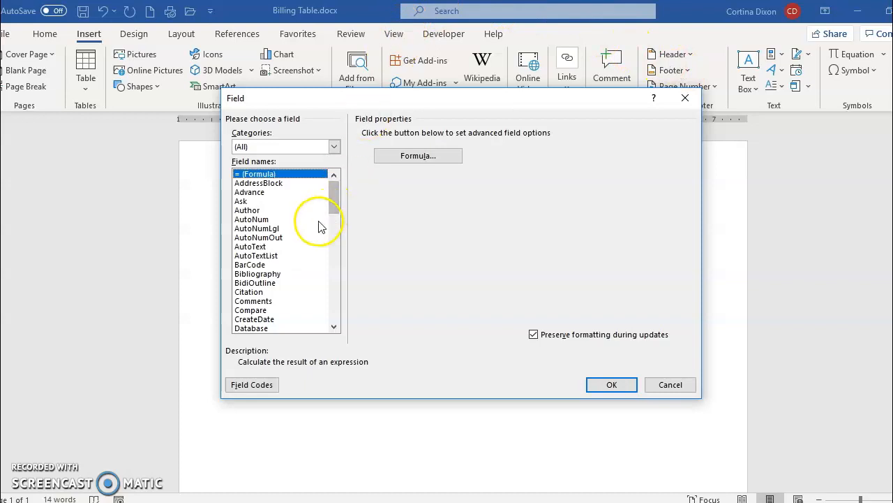
left_click(334, 147)
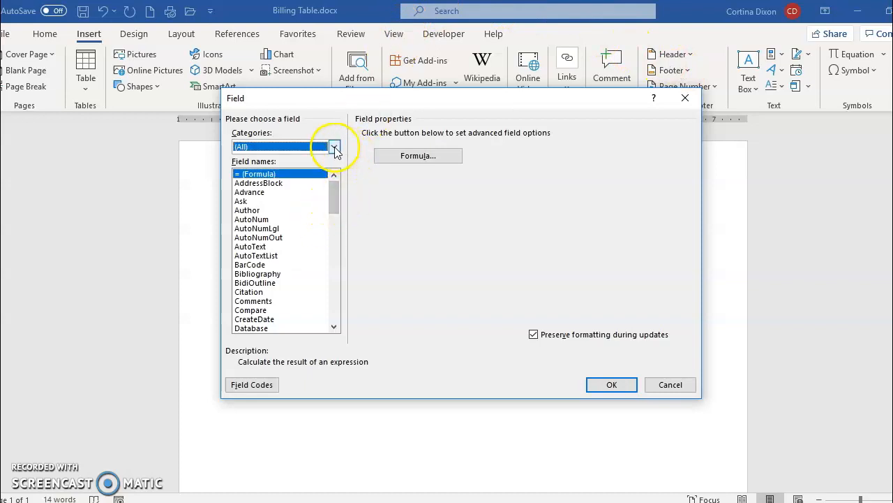
left_click(296, 169)
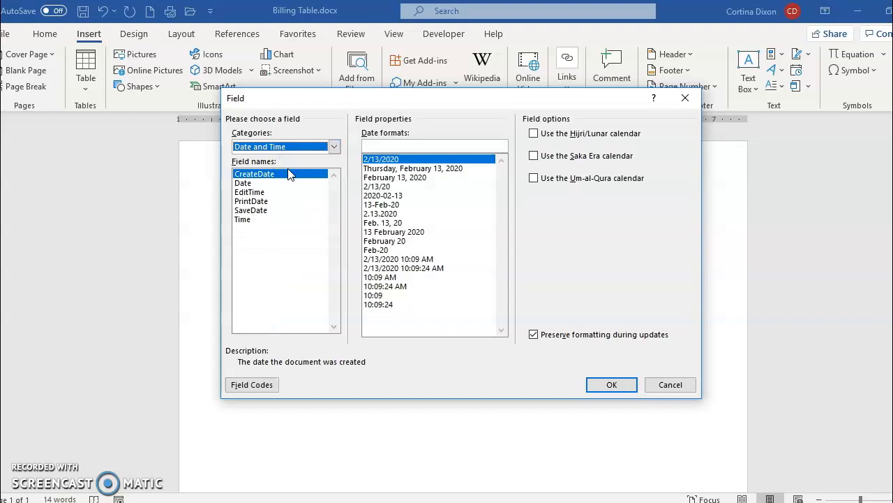
left_click(260, 183)
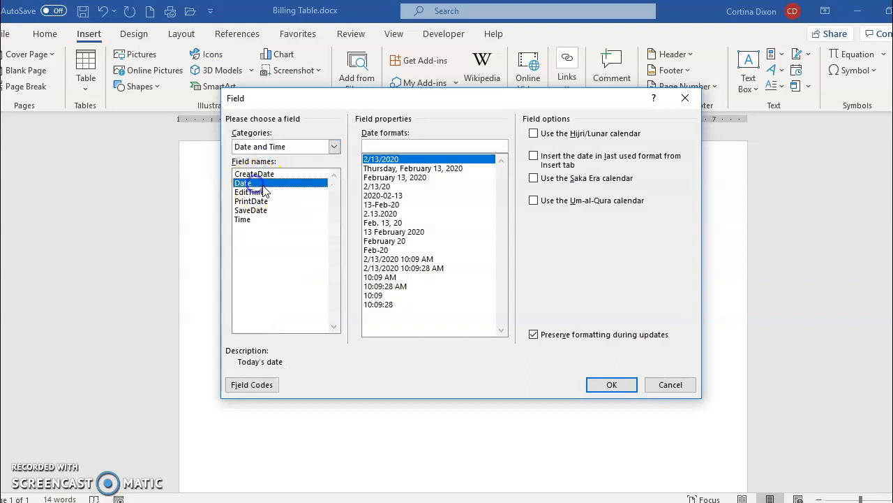
left_click(385, 159)
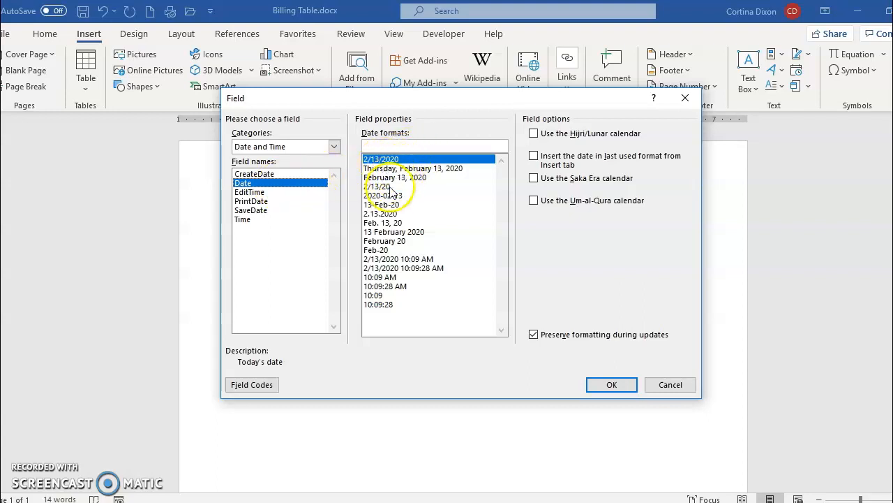
left_click(412, 232)
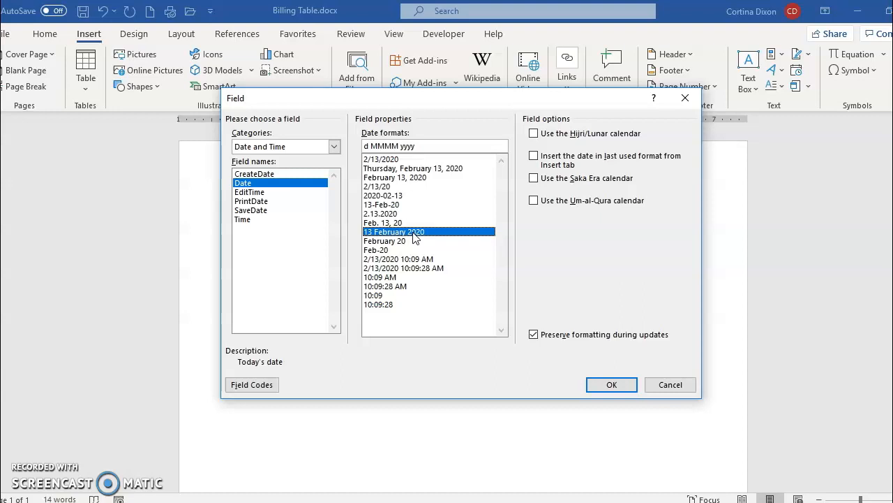
left_click(618, 384)
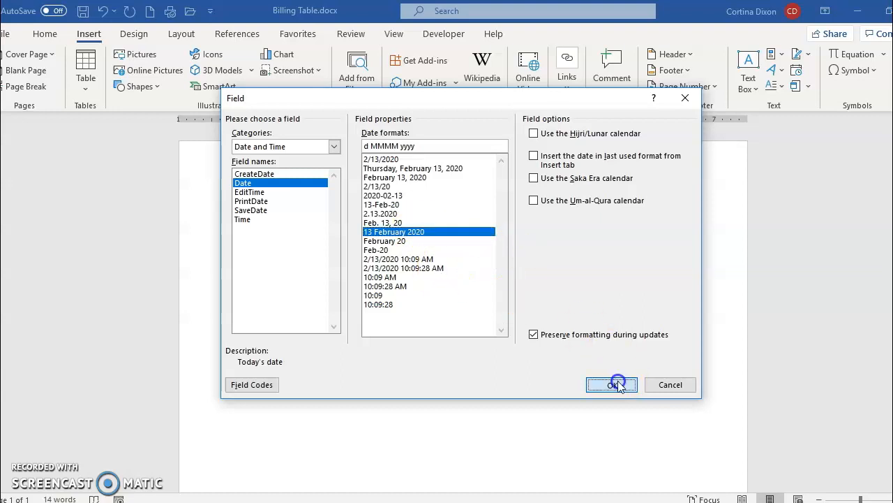
Step: Save a copy of the document to the Desktop as a Word document named Billing Update
left_click(14, 33)
left_click(41, 217)
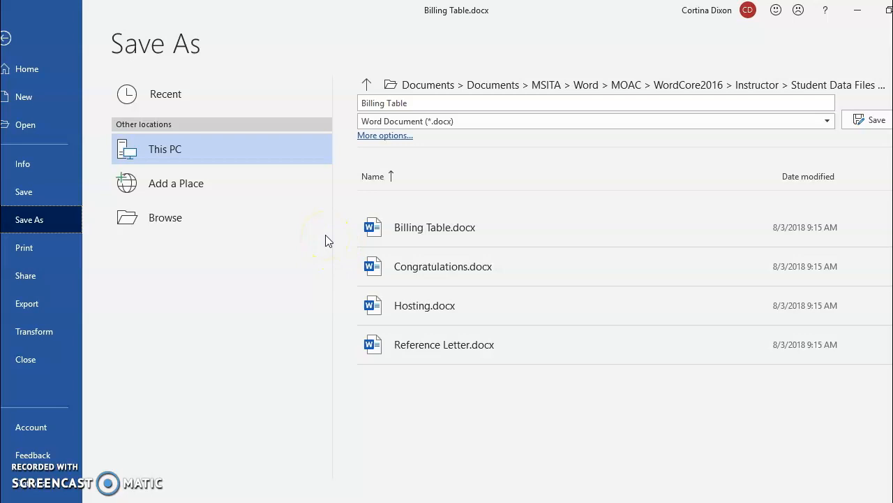
left_click(452, 85)
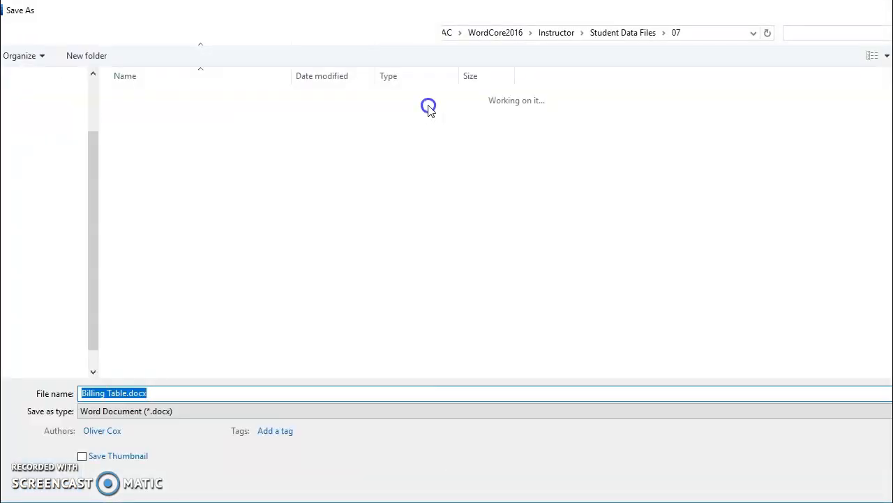
left_click(429, 110)
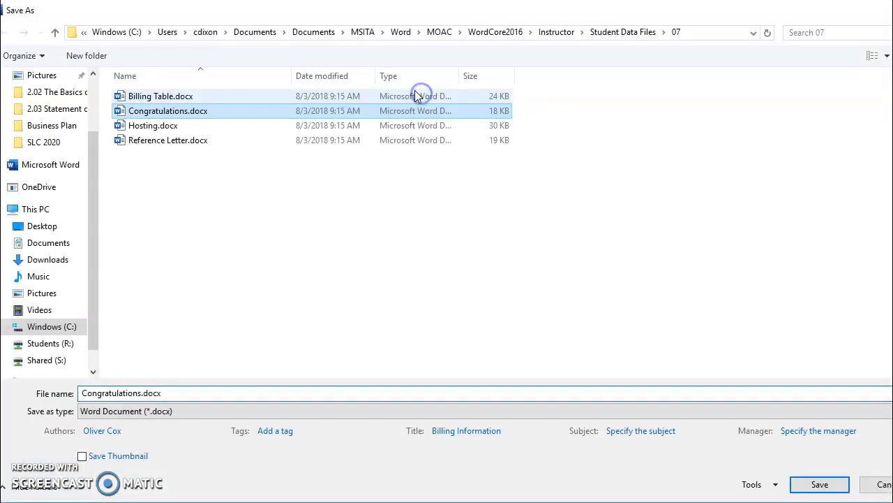
left_click(39, 225)
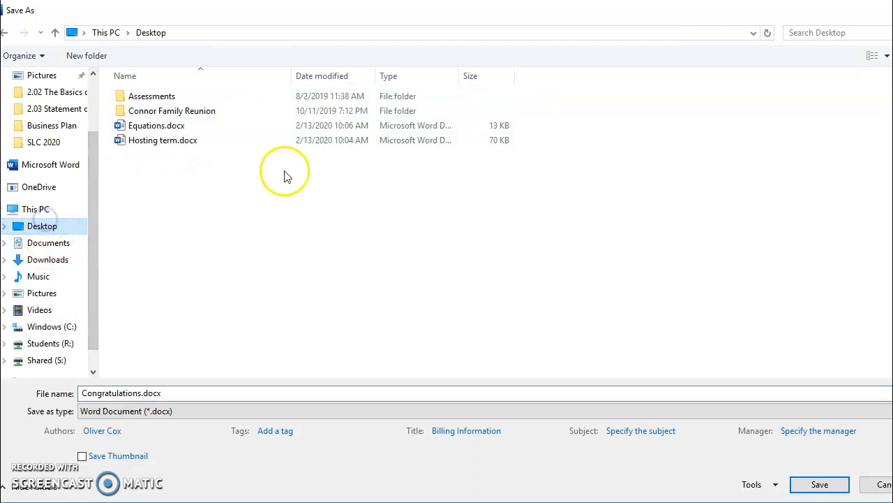
left_click(143, 393)
double_click(143, 393)
type("B")
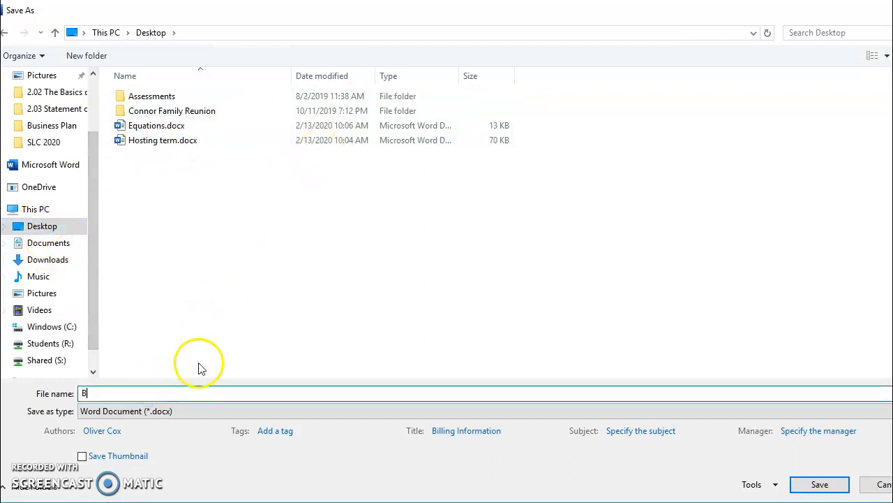
type("illing Table")
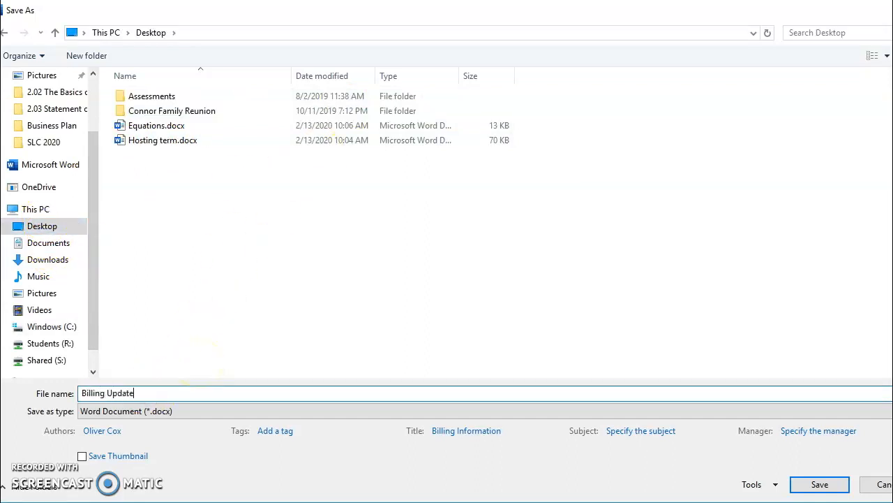
key("Return")
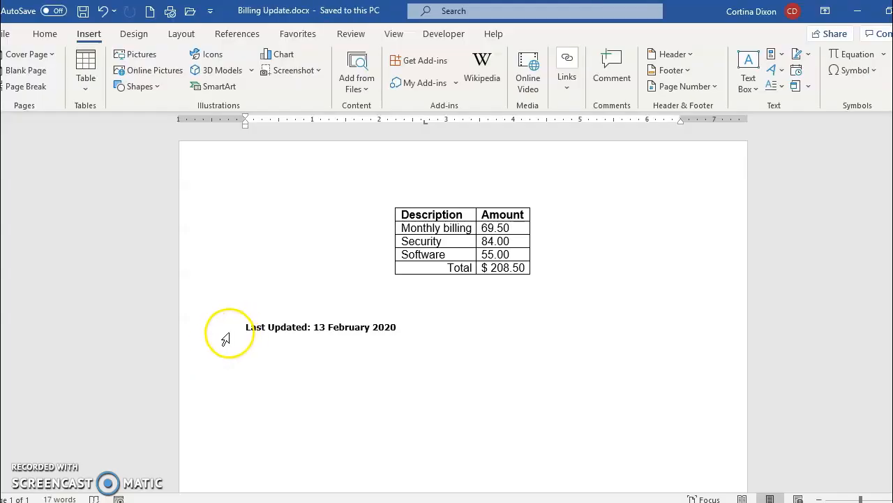